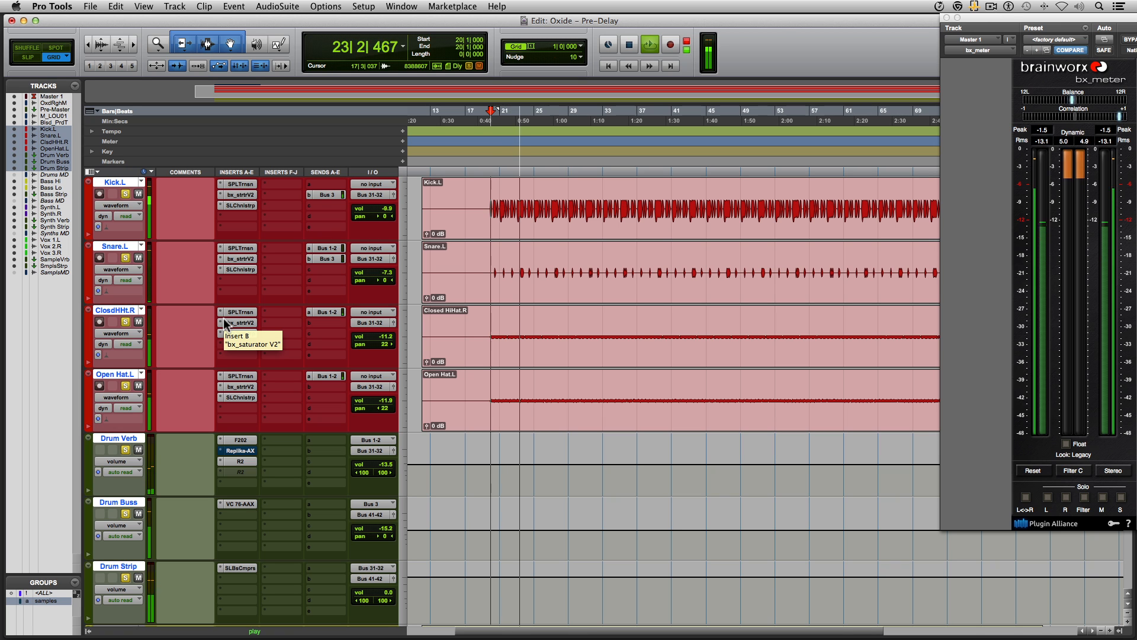
Stop playback, mute the Drum Verb track and clear the solos on the drum tracks.
key(space)
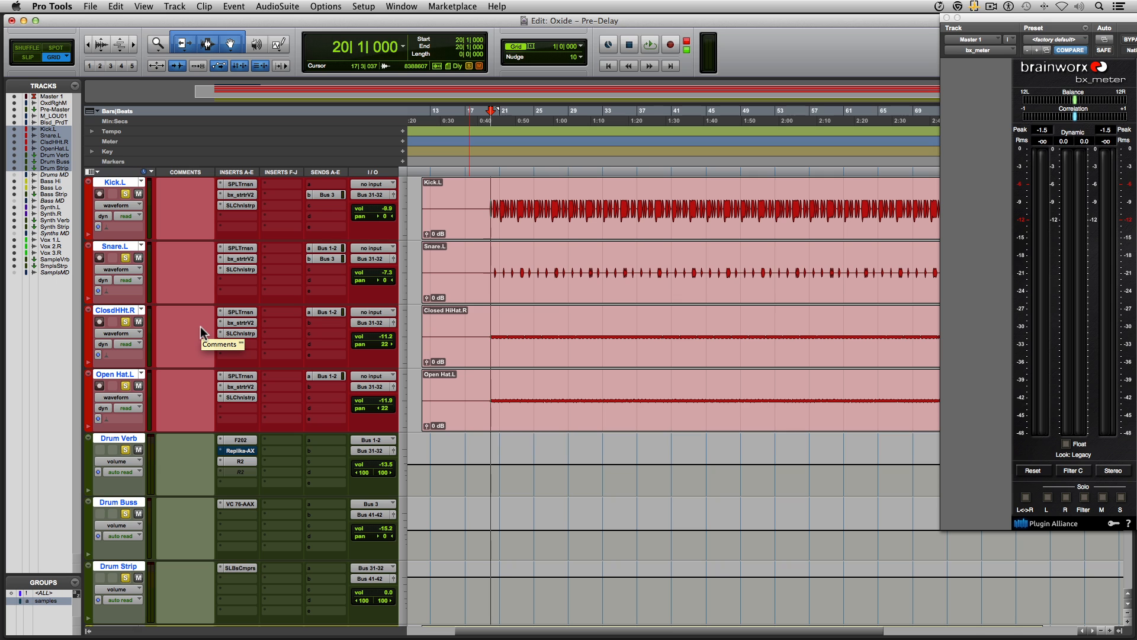
click(138, 450)
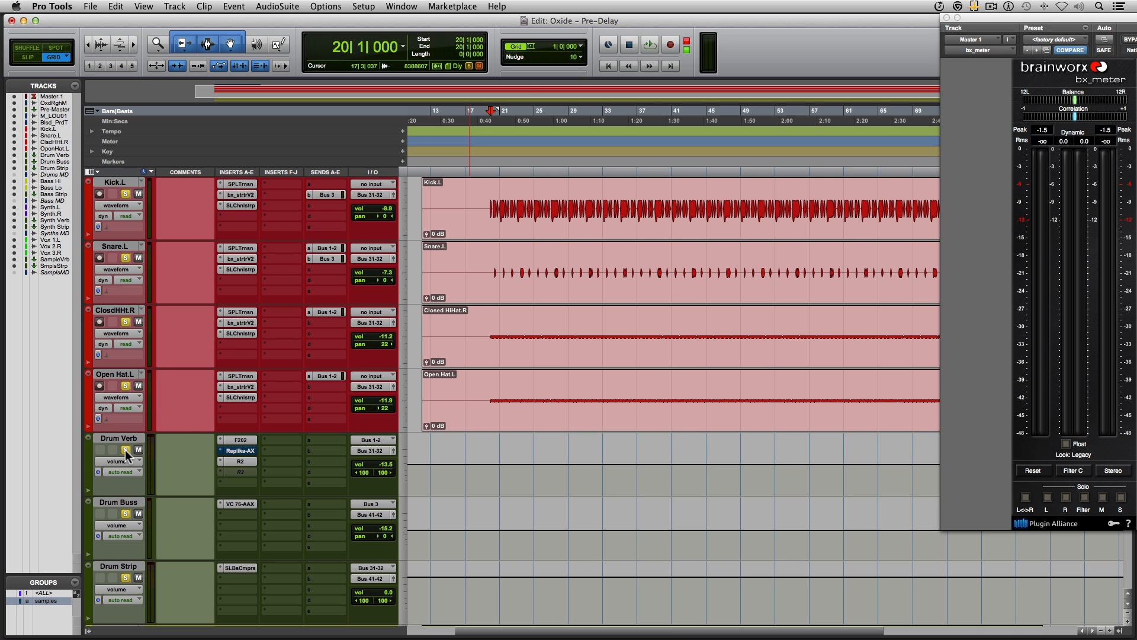
Create one stereo aux input track directly below Open Hat.L and name it Drum Reverb.
click(114, 375)
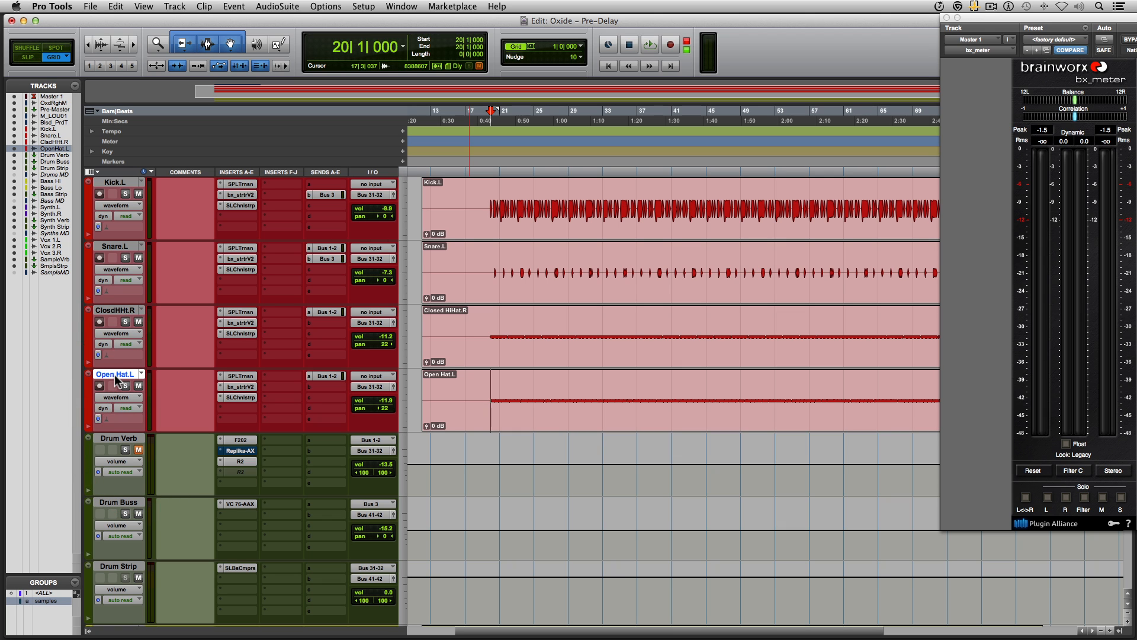
key(super+shift+n)
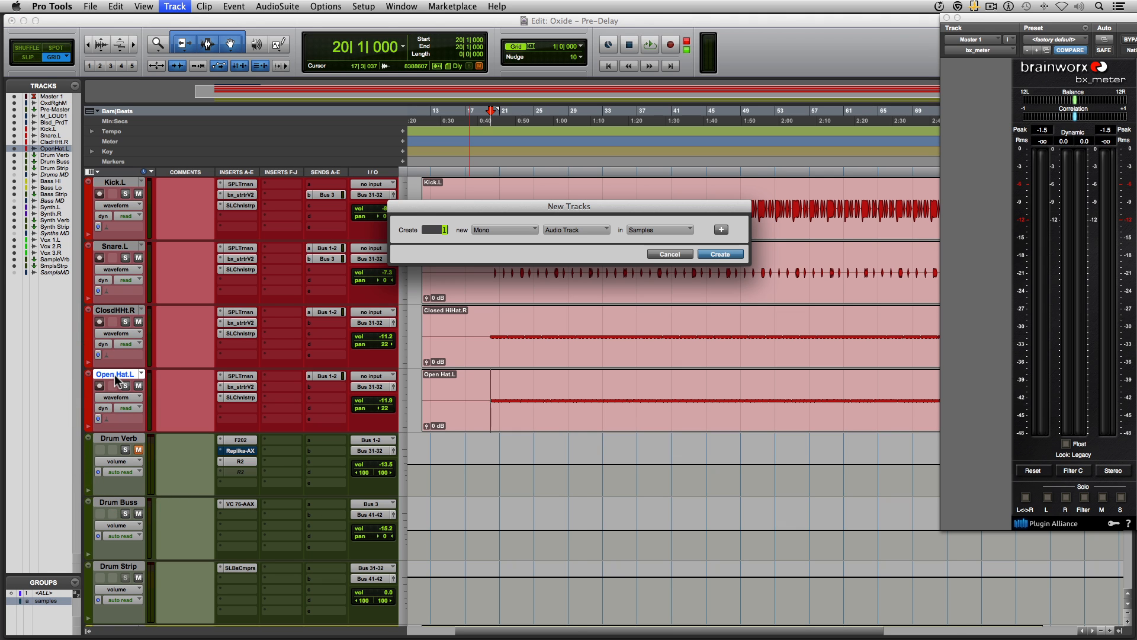
key(super+Right)
key(super+Down)
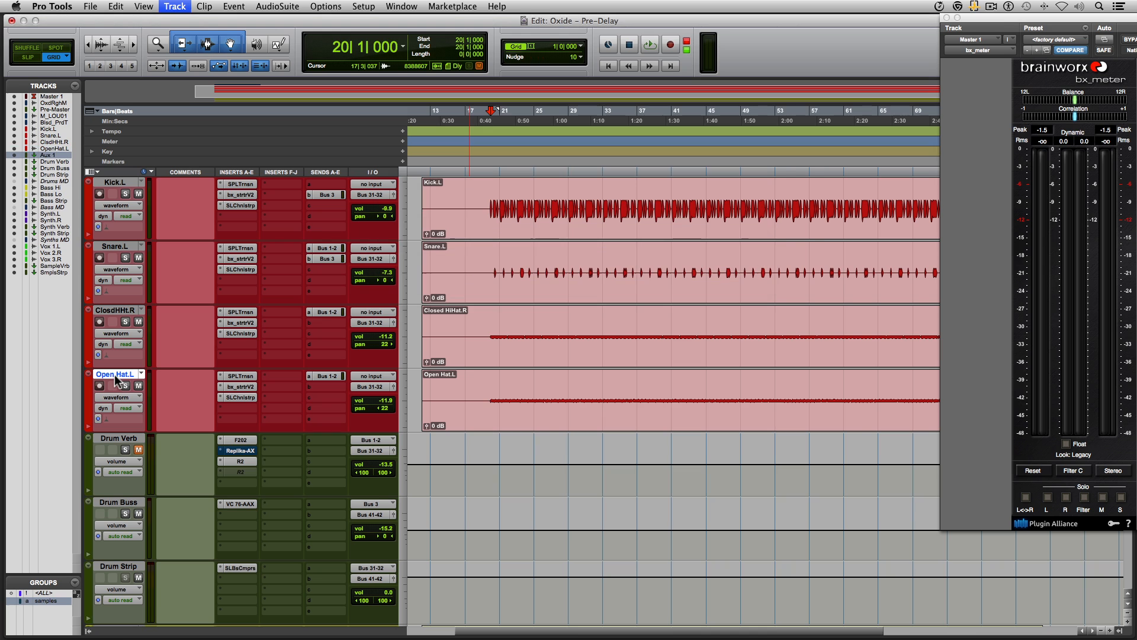
key(Return)
double_click(115, 438)
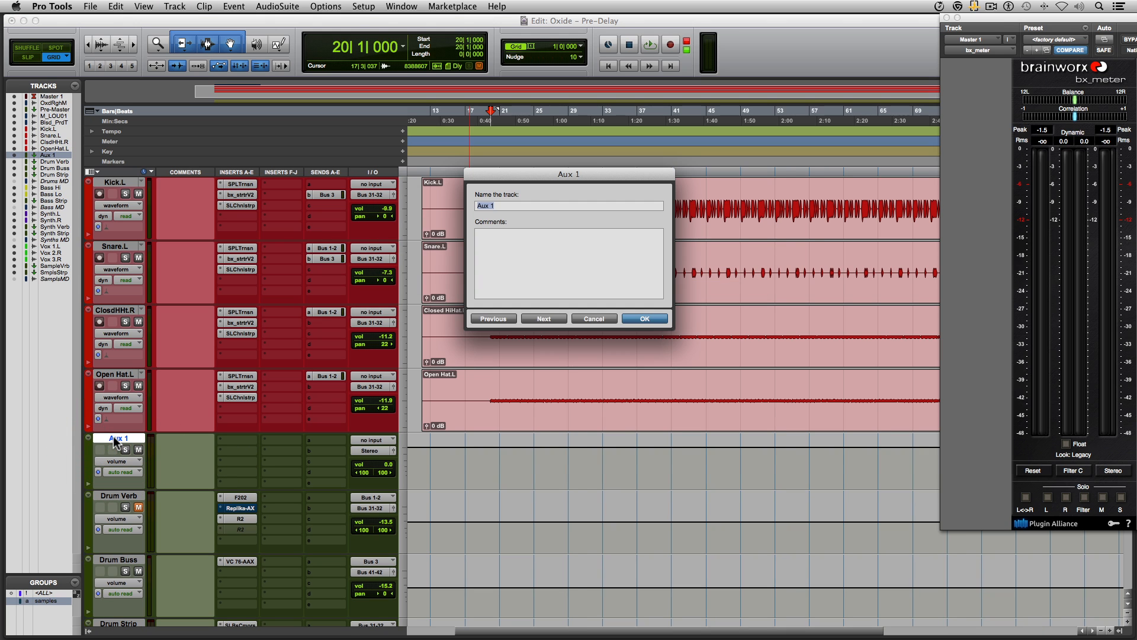
text(Drum Reverb)
key(Return)
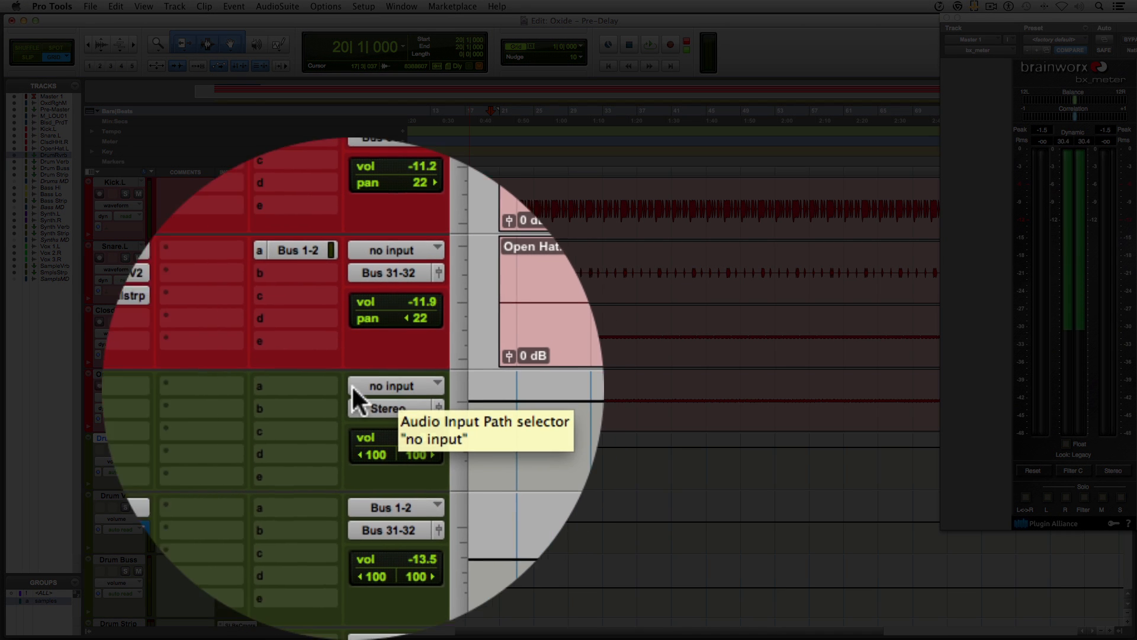
Set the Drum Reverb track's audio input to Bus 9-10 (Stereo).
click(368, 389)
mouse_move(411, 388)
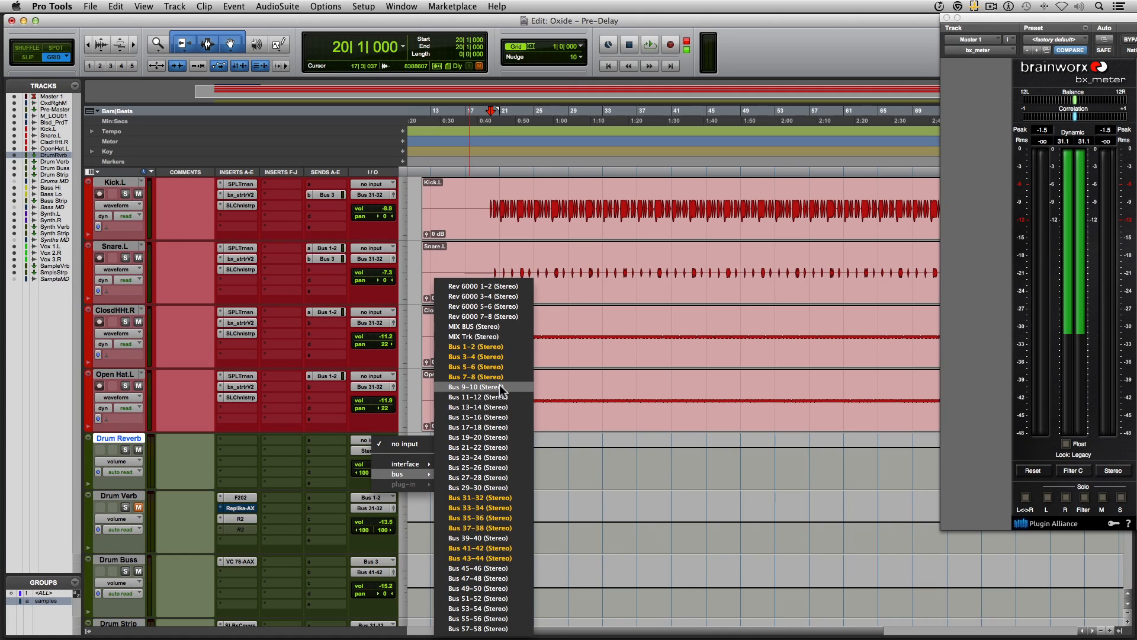
click(500, 386)
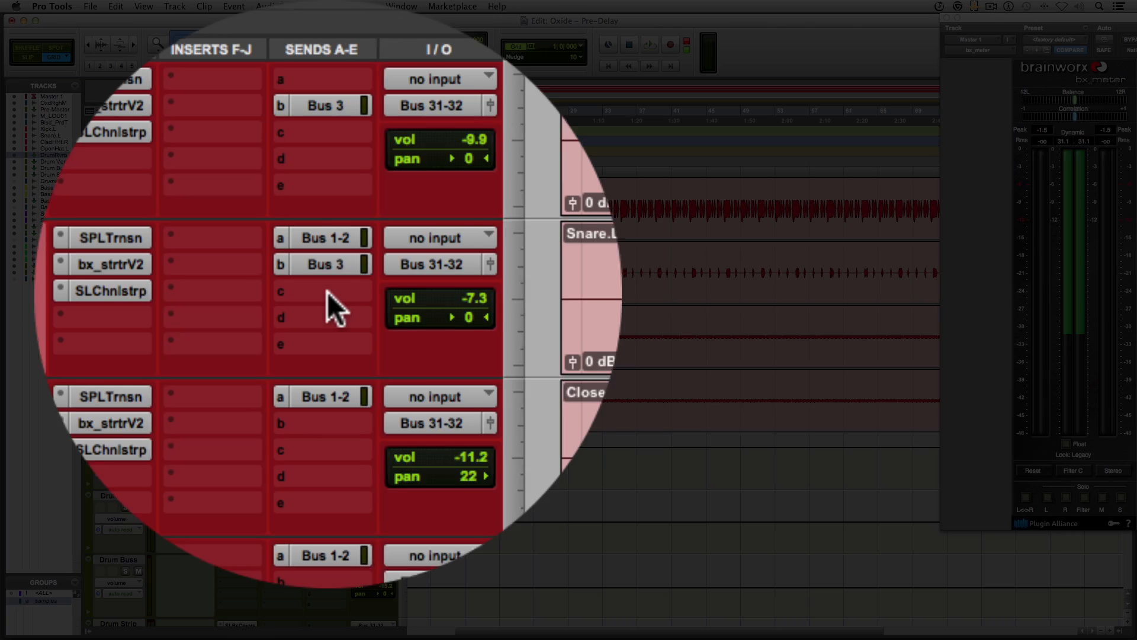
Add a Bus 9-10 (Stereo) send in slot c of Snare.L and reset its send fader to the default level.
click(327, 292)
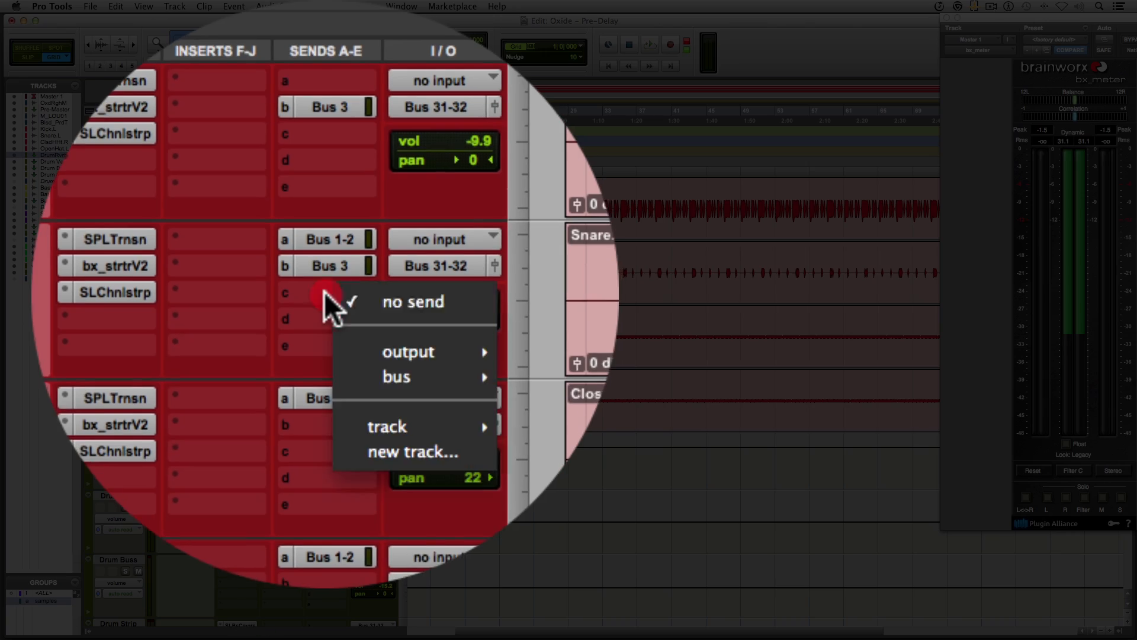
mouse_move(367, 302)
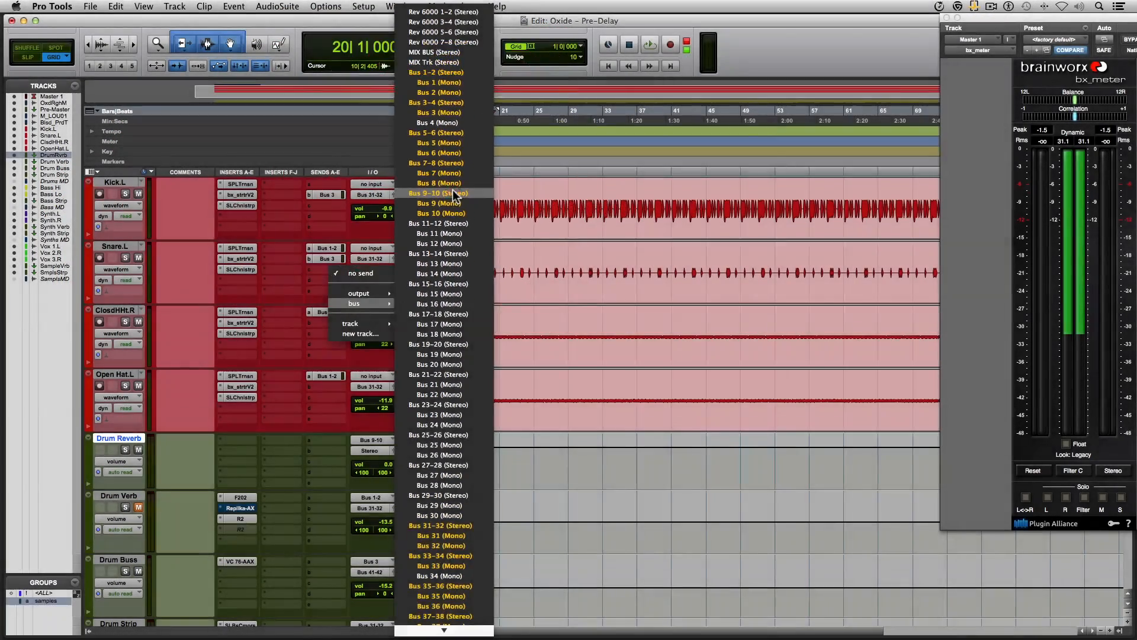
click(452, 190)
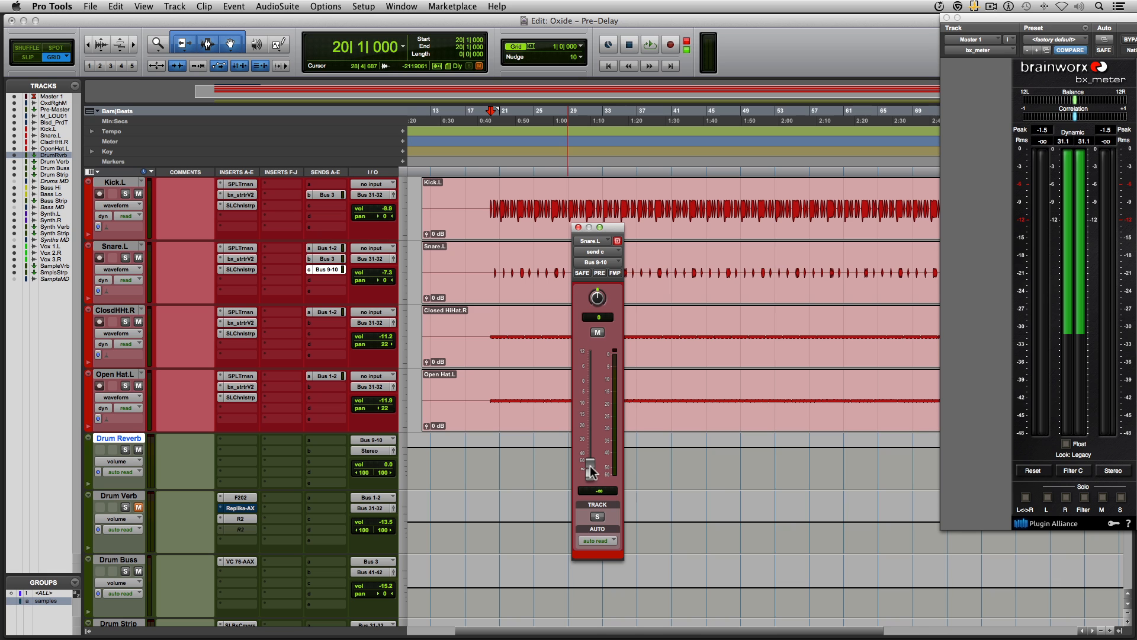
alt+click(589, 469)
click(578, 229)
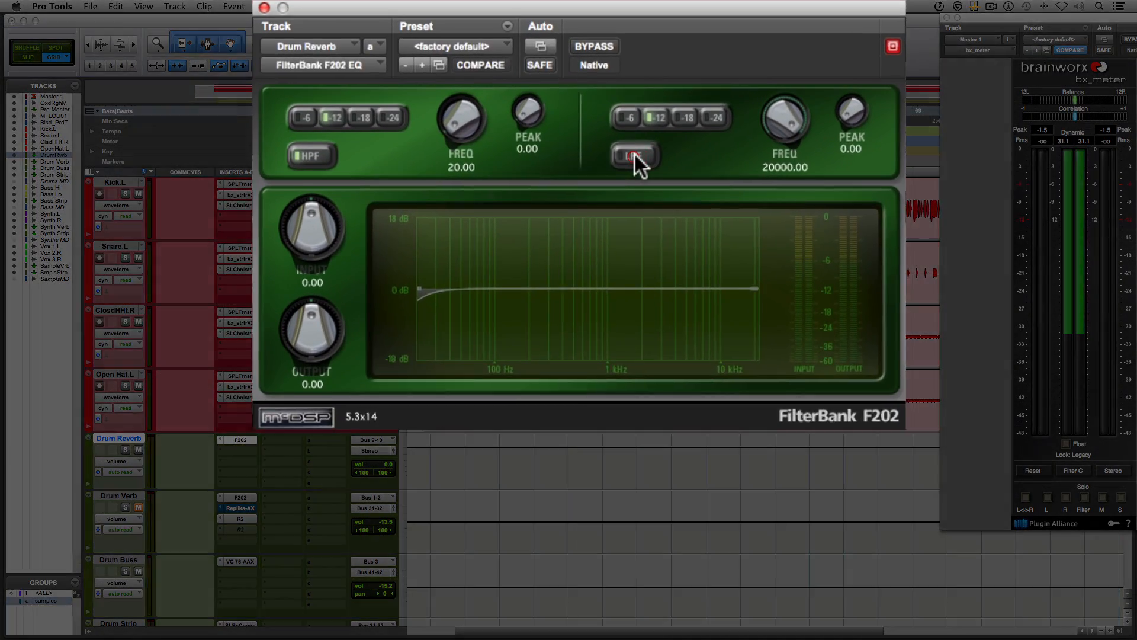
On Drum Reverb's FilterBank F202 EQ, switch off the low-pass filter and set the high-pass frequency to 300 Hz.
click(634, 156)
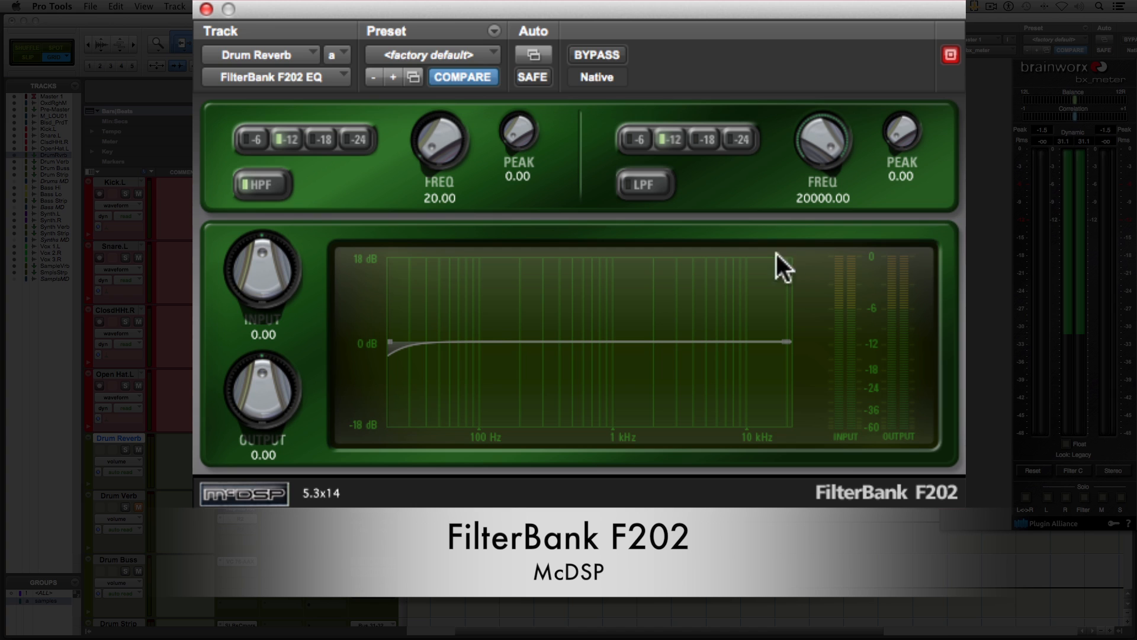
click(441, 198)
text(300)
key(Return)
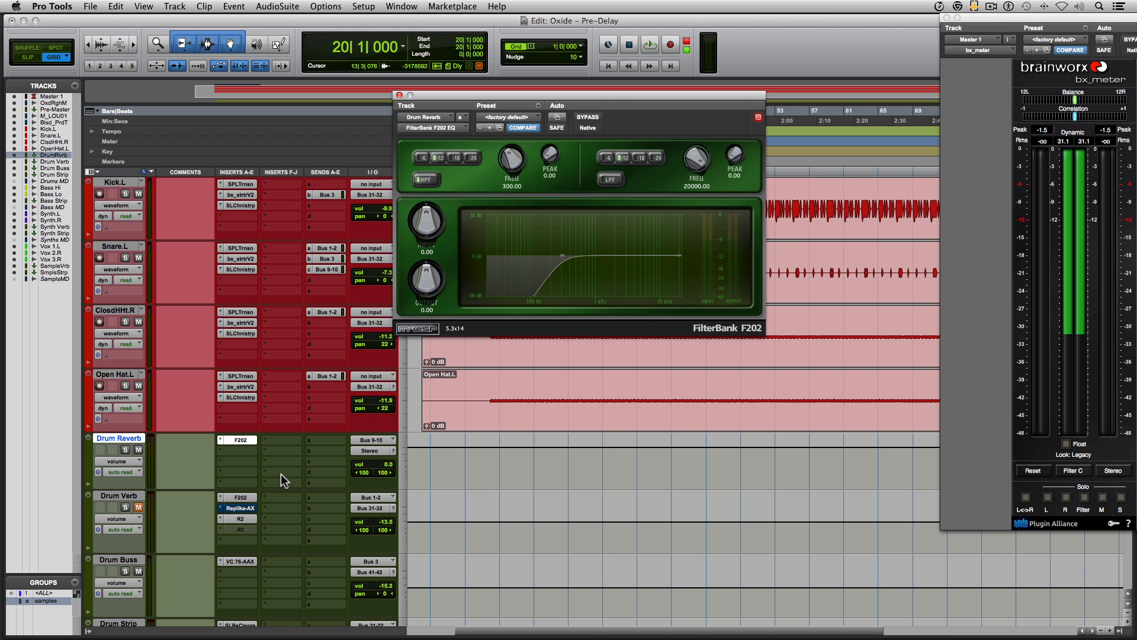
Add the Replika-AX delay to insert slot b of the Drum Reverb track.
click(240, 450)
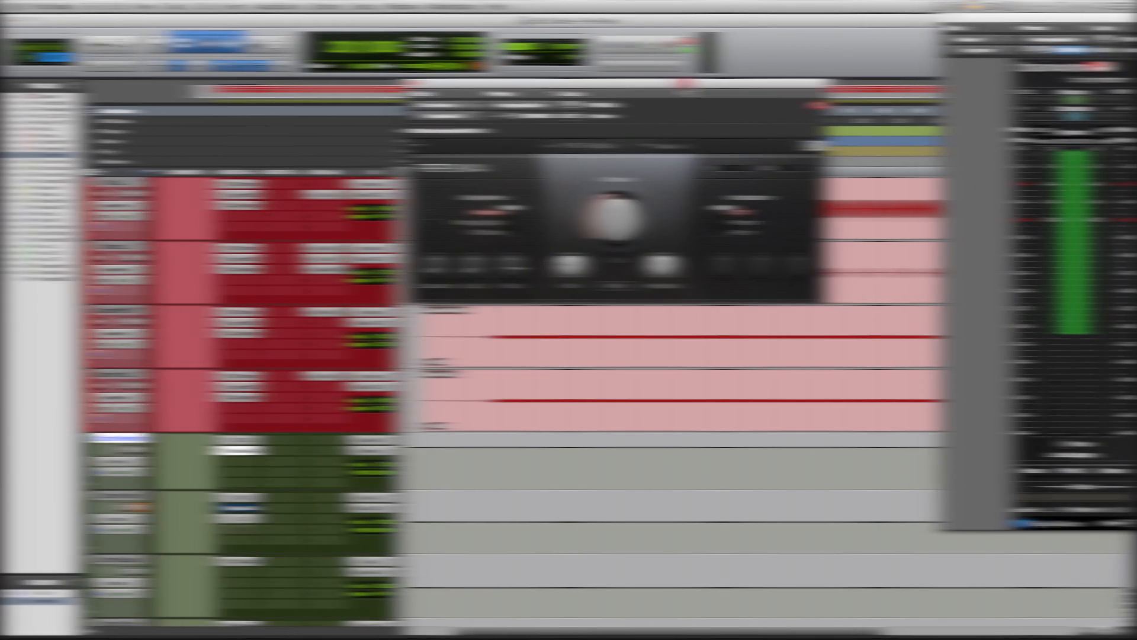
click(708, 56)
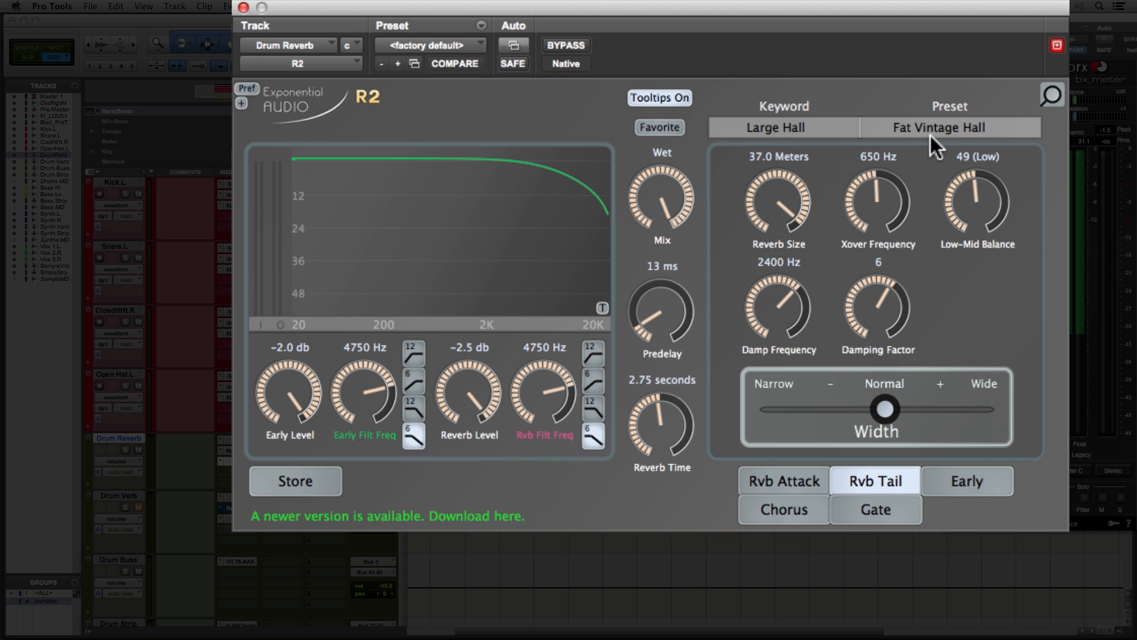
Load the Lrg Mid Hall 2 preset in the R2 reverb and raise its chorus rate to 70%.
click(948, 126)
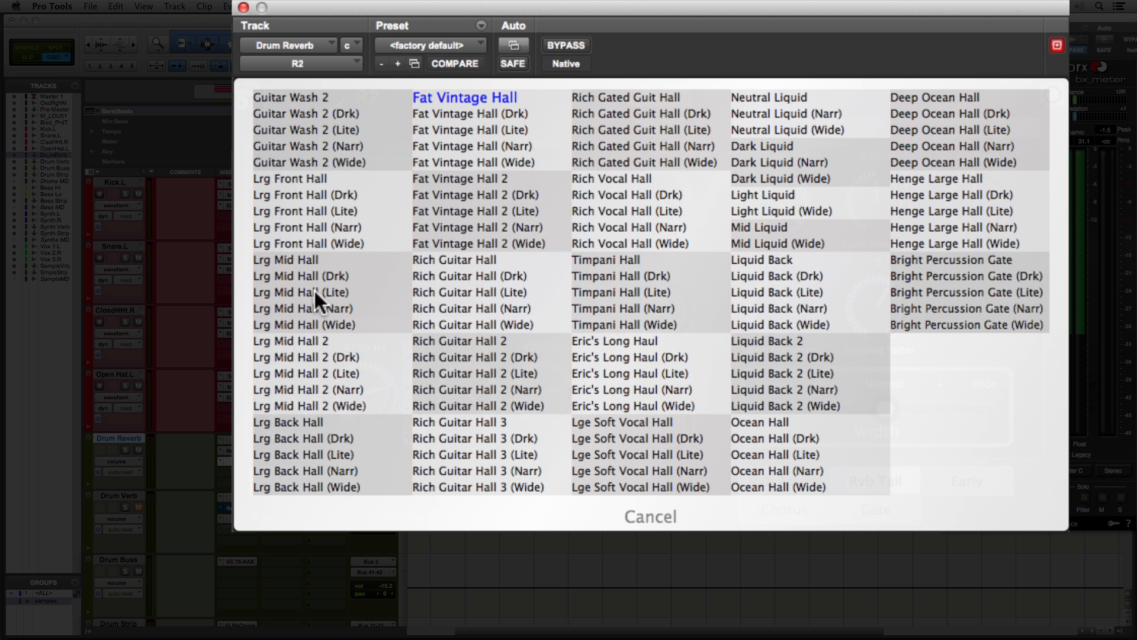
click(301, 341)
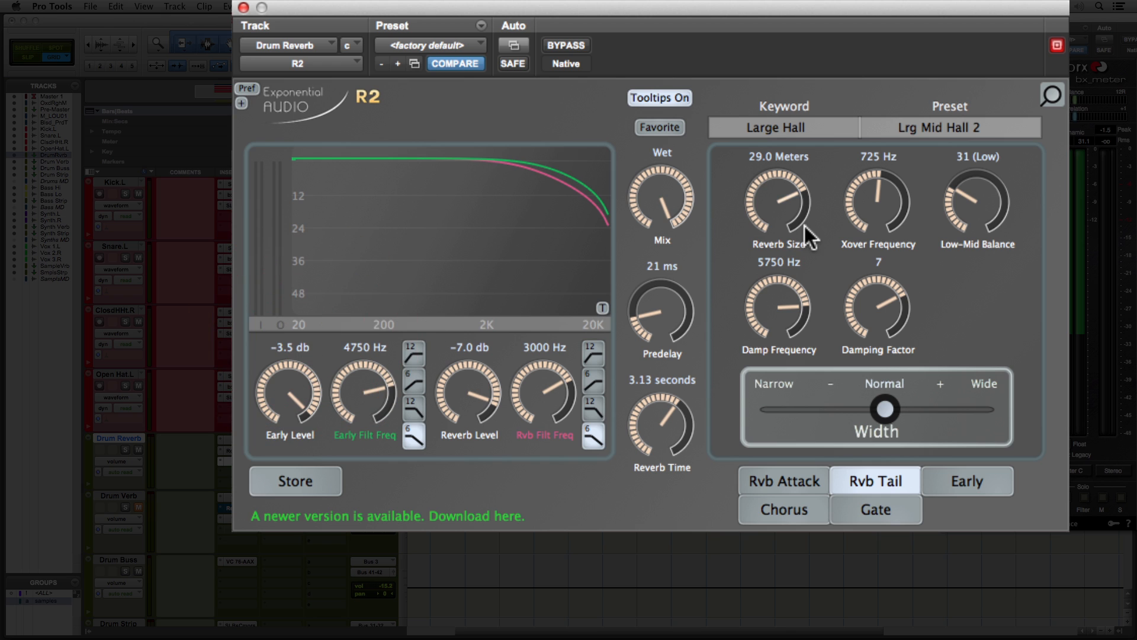
click(771, 515)
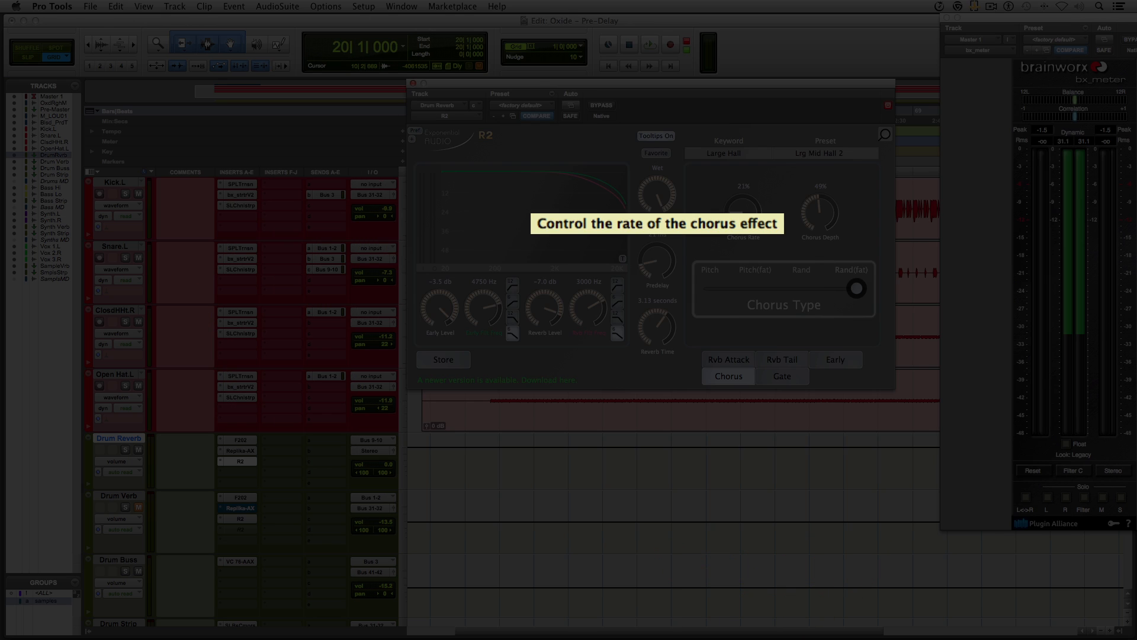
drag(801, 229, 802, 105)
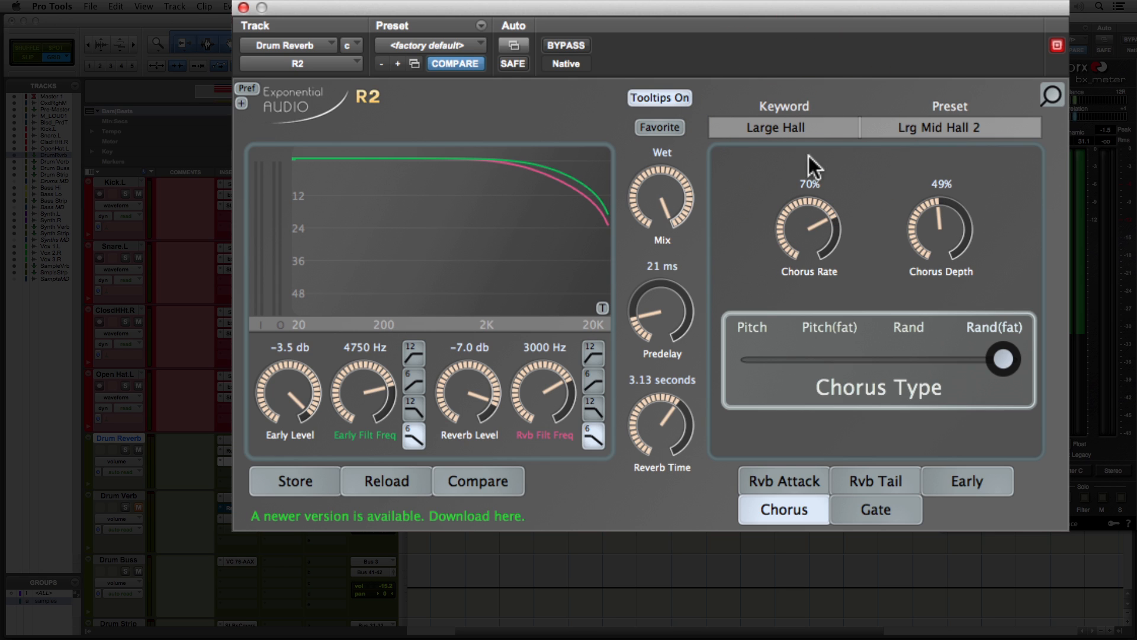
Look through the R2 reverb's Rvb Attack, Rvb Tail, Early and Gate parameter pages, returning to Rvb Tail.
click(791, 478)
click(879, 483)
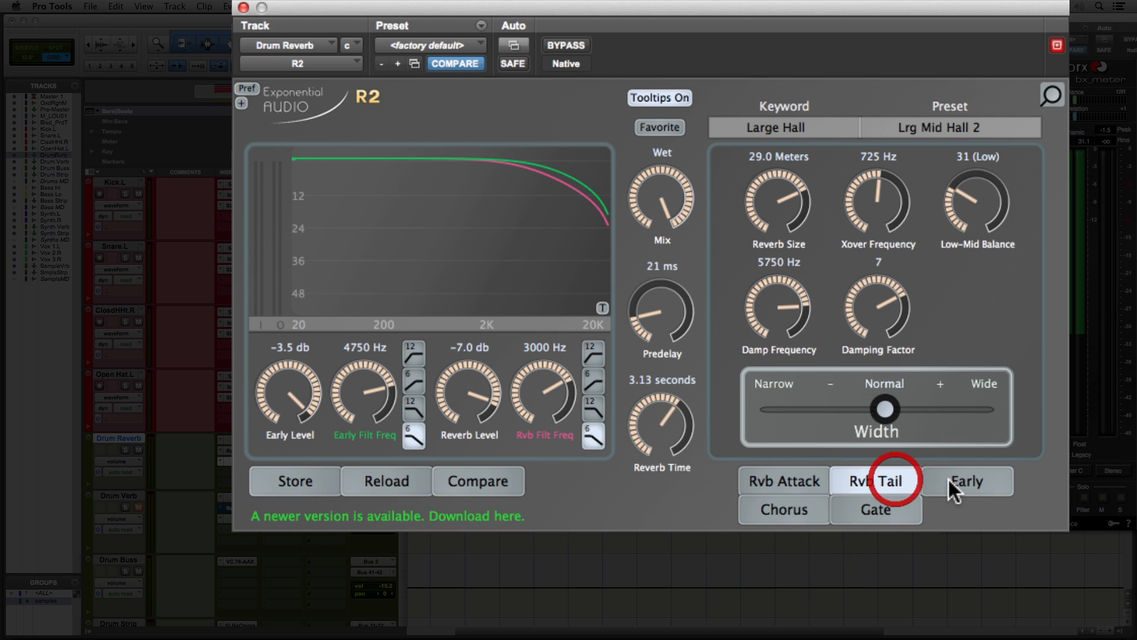
click(947, 478)
click(884, 508)
click(883, 477)
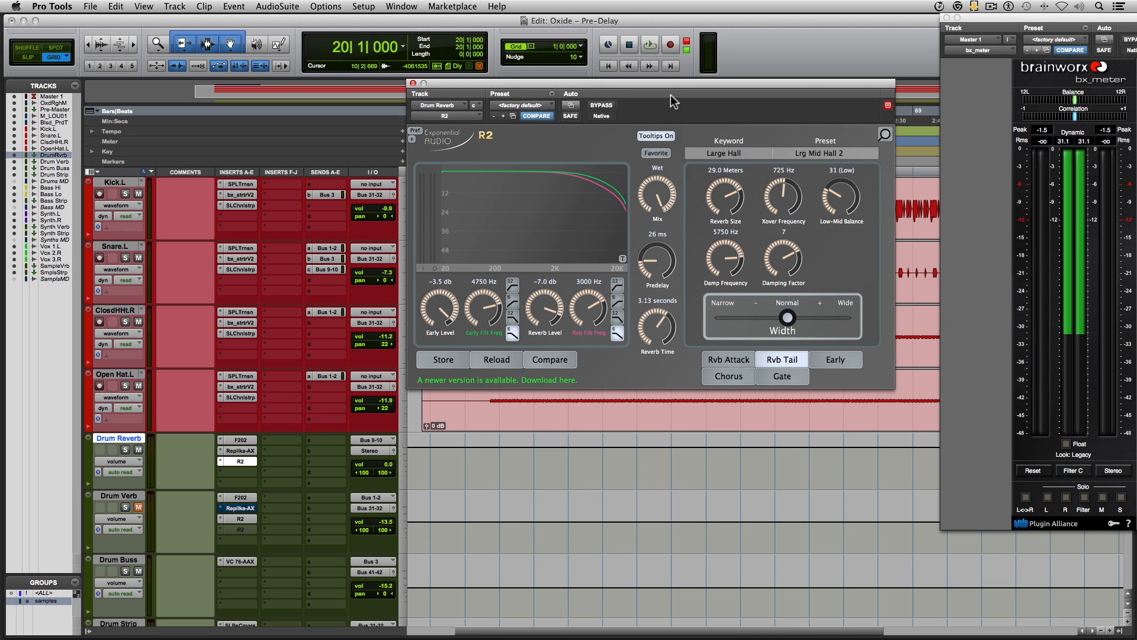
Bypass Replika-AX on the Drum Reverb track and solo both Snare.L and Drum Reverb.
drag(665, 83, 666, 131)
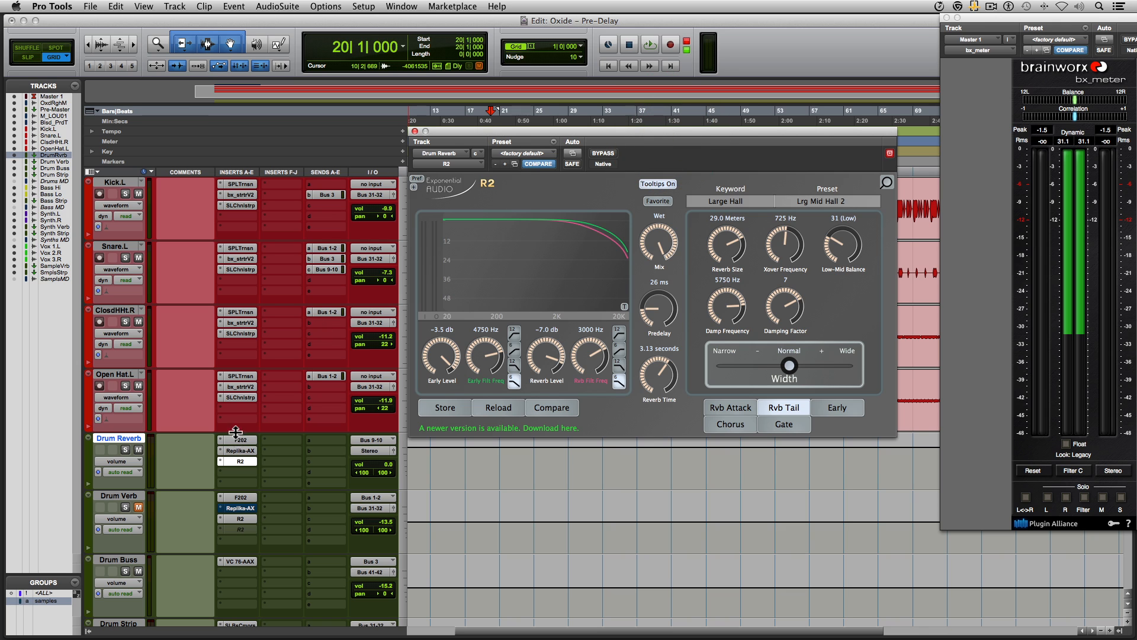
click(240, 451)
click(125, 258)
click(126, 449)
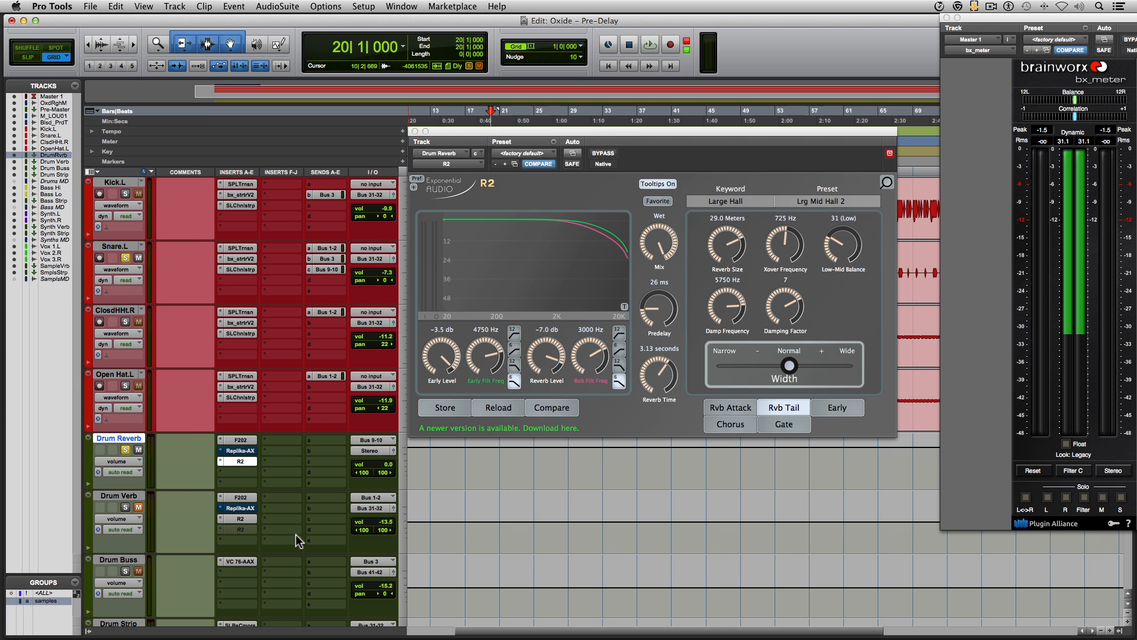
Save the session and play back the soloed snare with its reverb.
key(super+s)
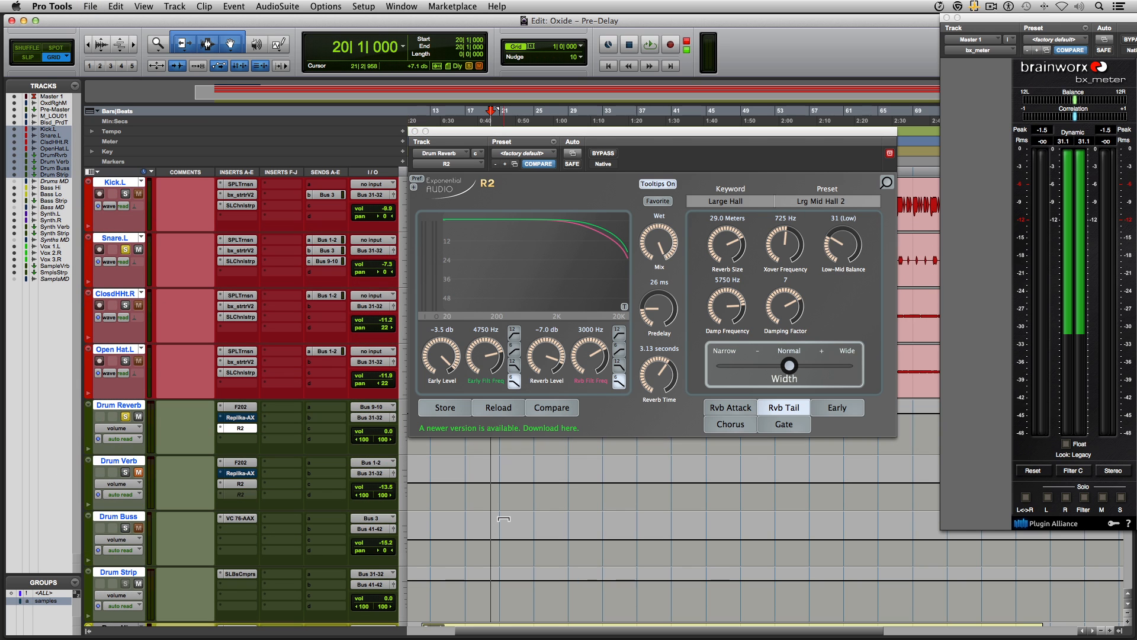
key(space)
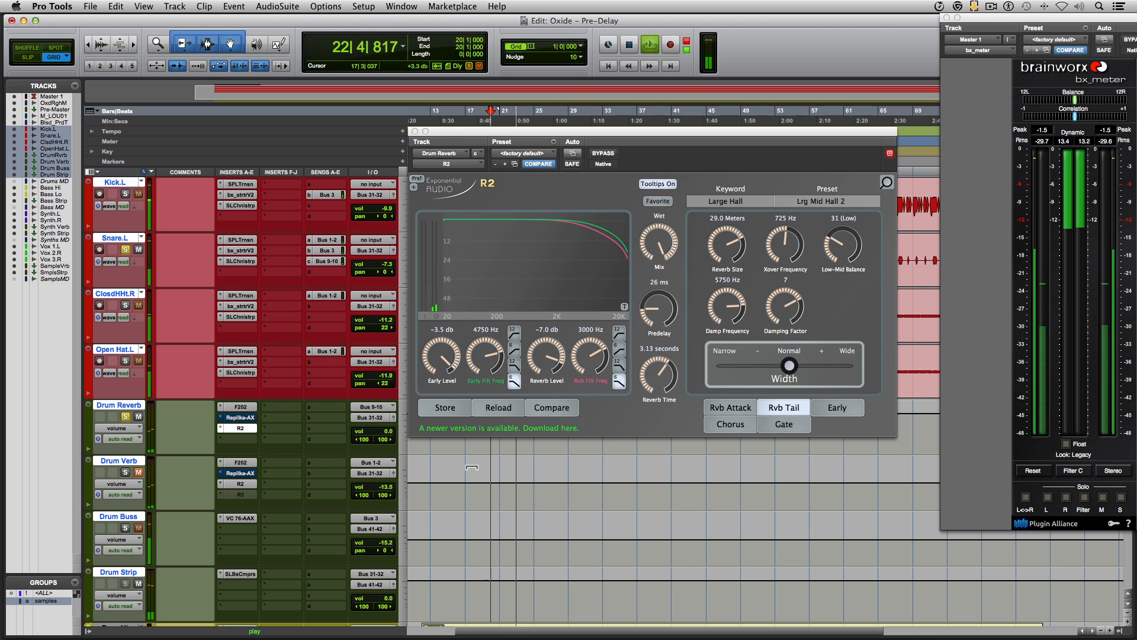
key(space)
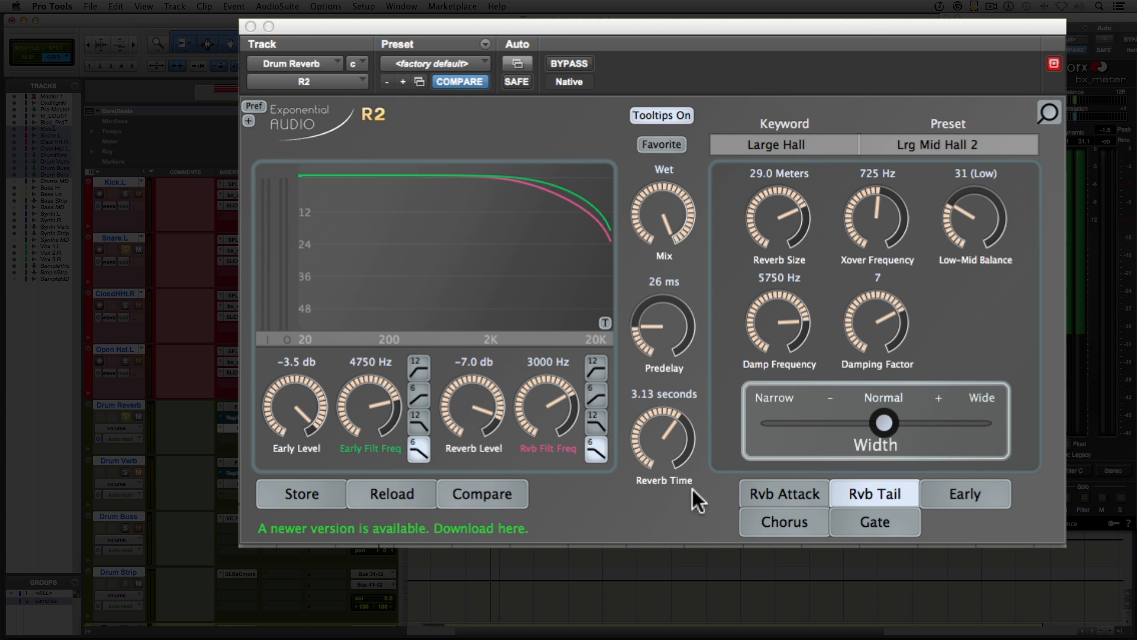
Set the R2 reverb's predelay to 0 ms.
click(657, 321)
drag(657, 321, 670, 517)
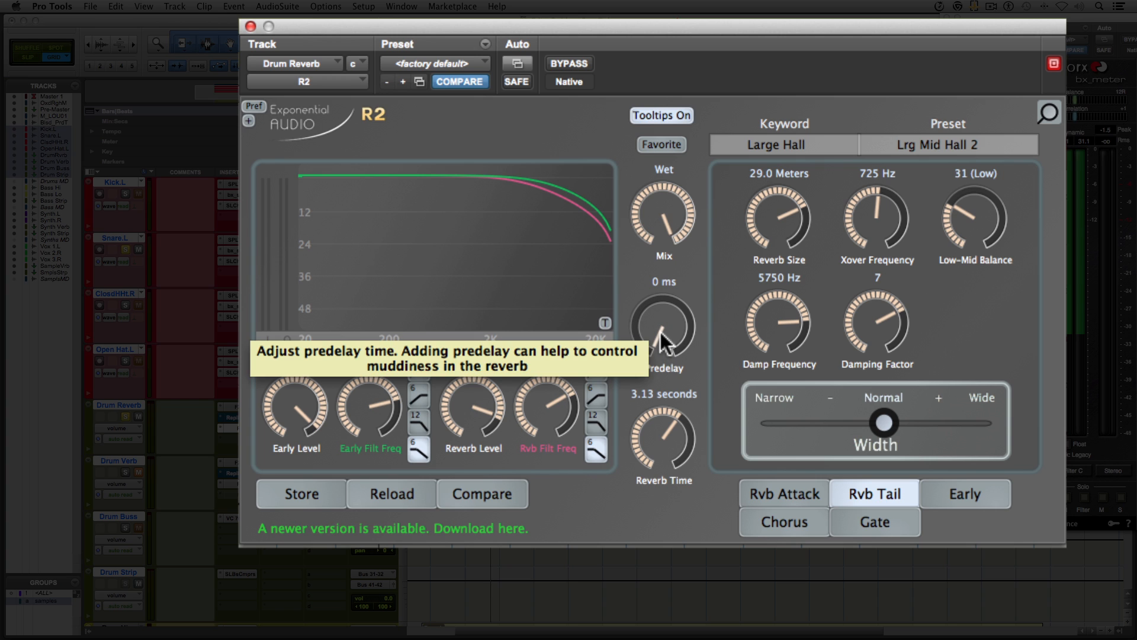
Select the first two bars of the Snare.L clip, starting at 20|1|000, and stop playback.
mouse_move(655, 186)
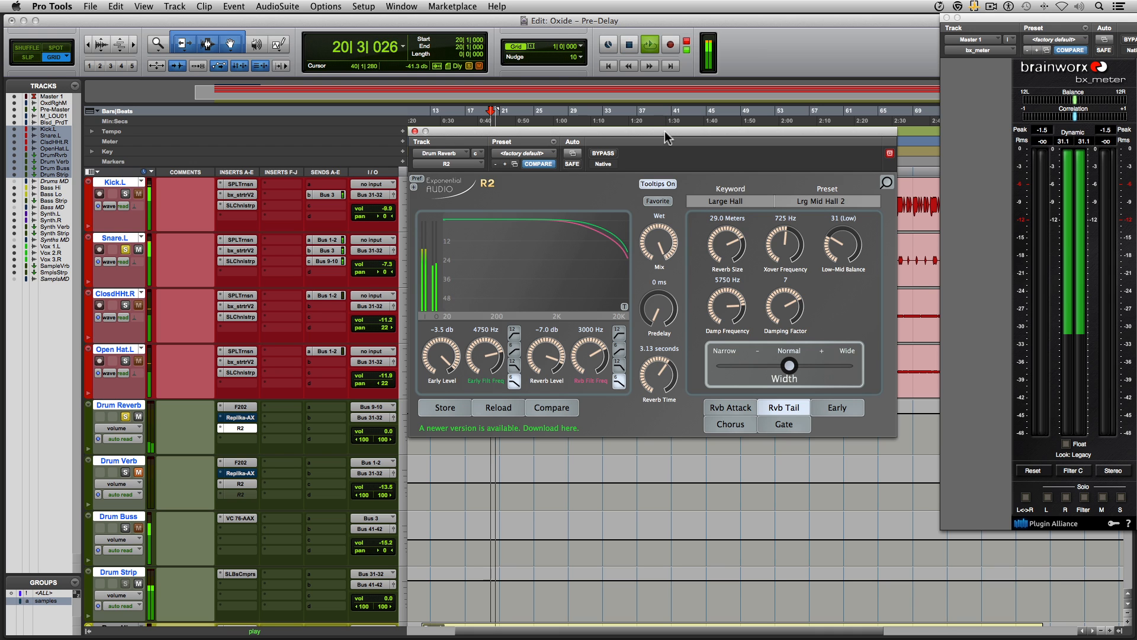
drag(664, 134, 659, 332)
drag(495, 249, 511, 249)
key(space)
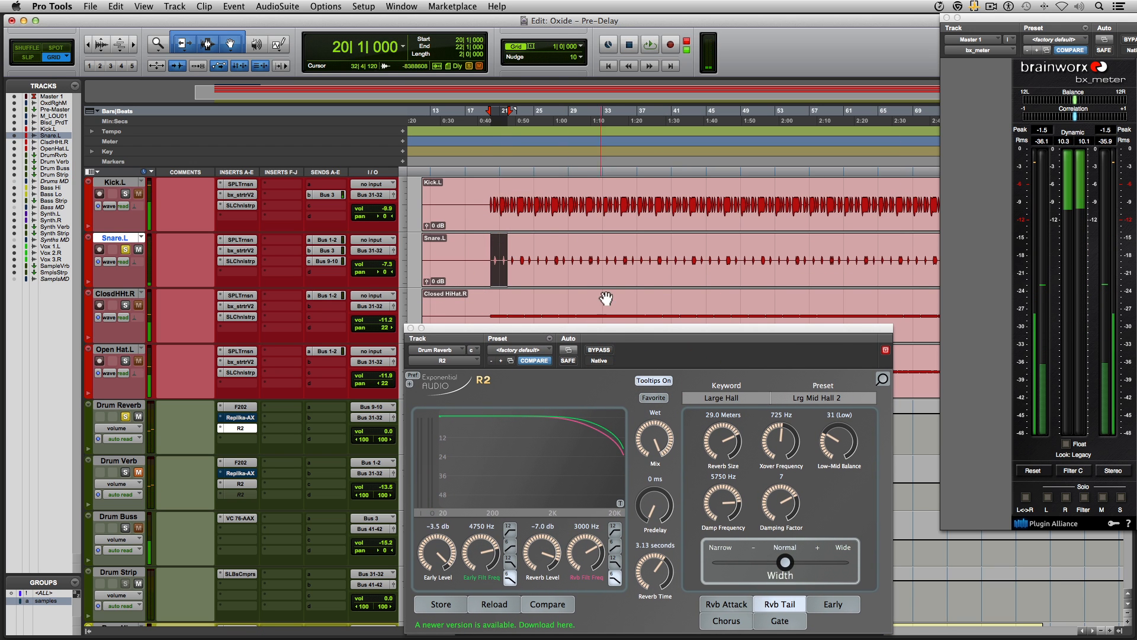
Raise the R2 reverb's predelay to 27 ms.
drag(633, 328, 659, 95)
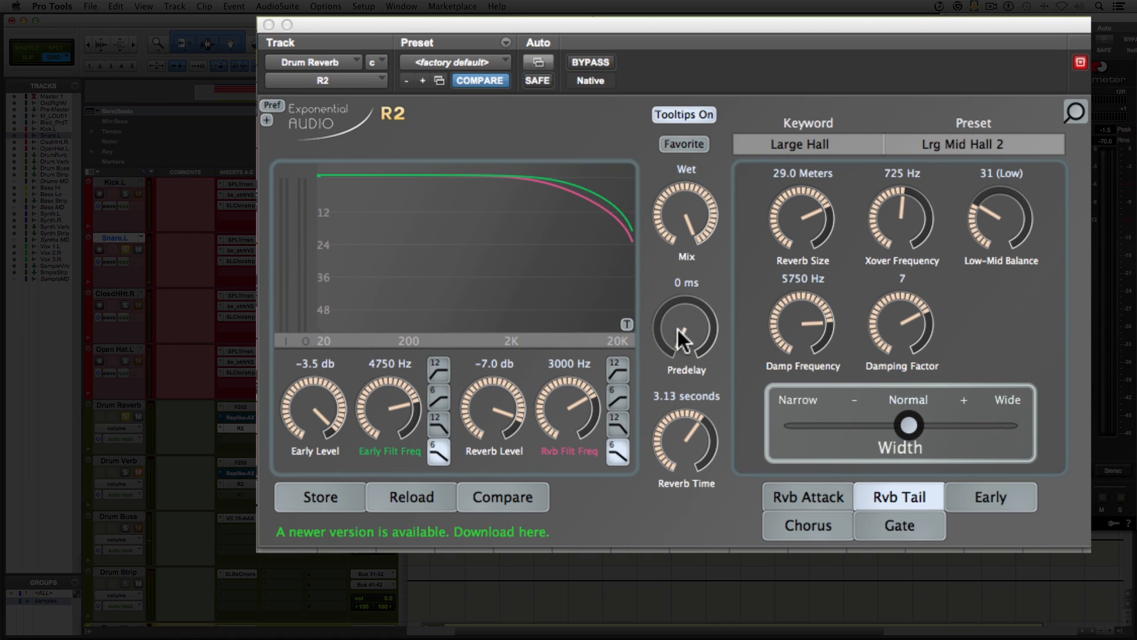
mouse_move(677, 329)
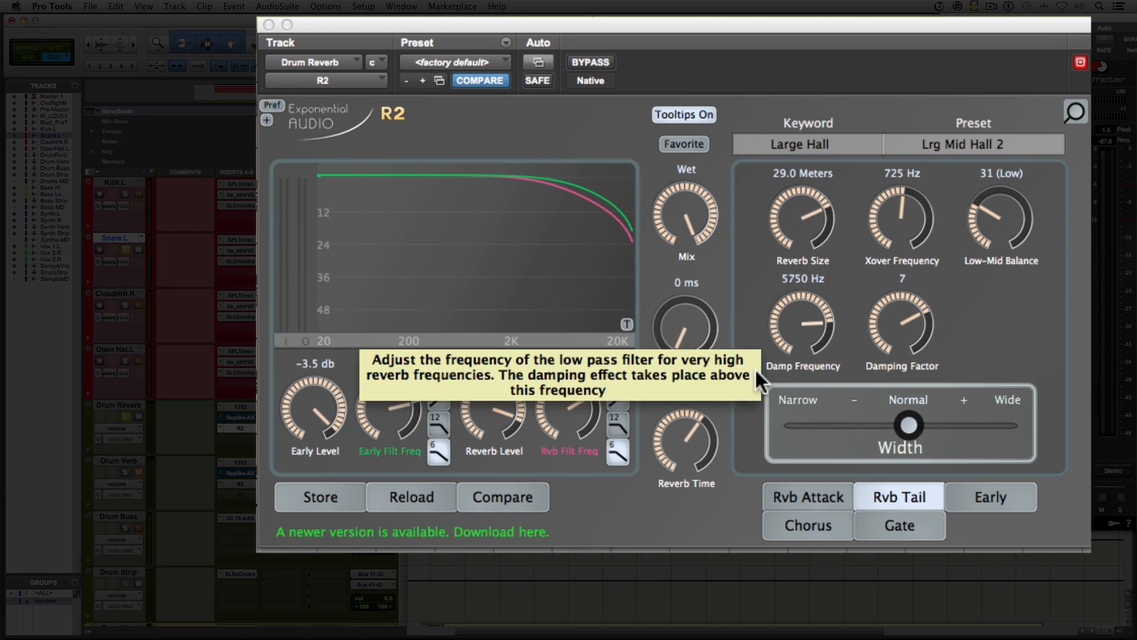
drag(687, 319, 685, 259)
drag(683, 255, 655, 269)
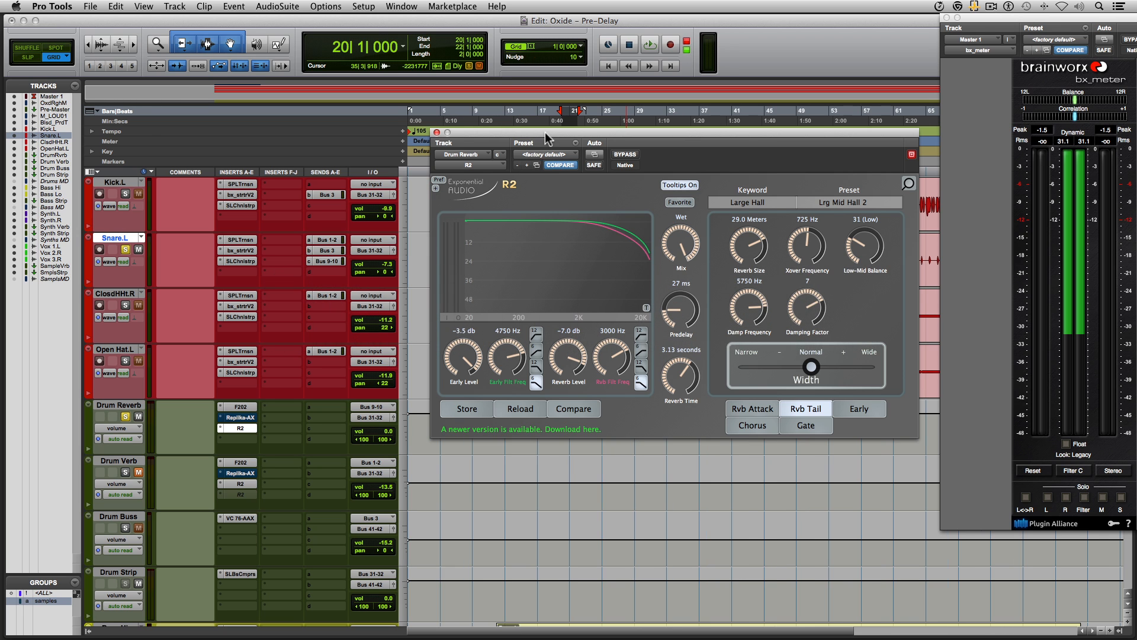
drag(548, 138, 568, 173)
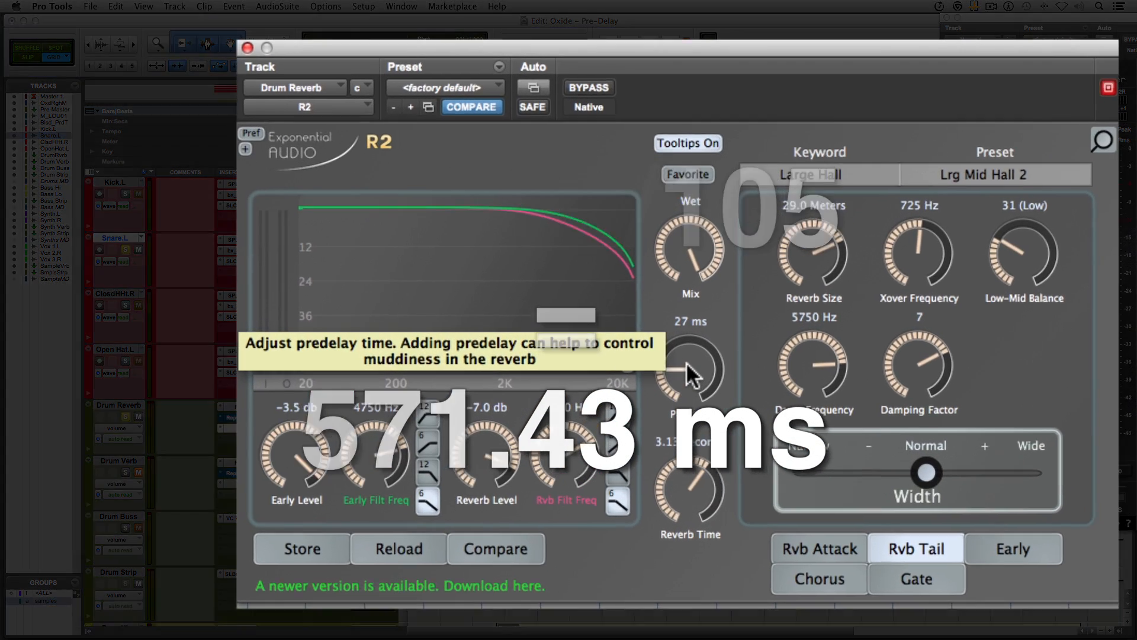
Raise the R2 reverb's predelay to 550 ms, audition the snare, and bring the predelay back to 0 ms.
drag(680, 349, 701, 167)
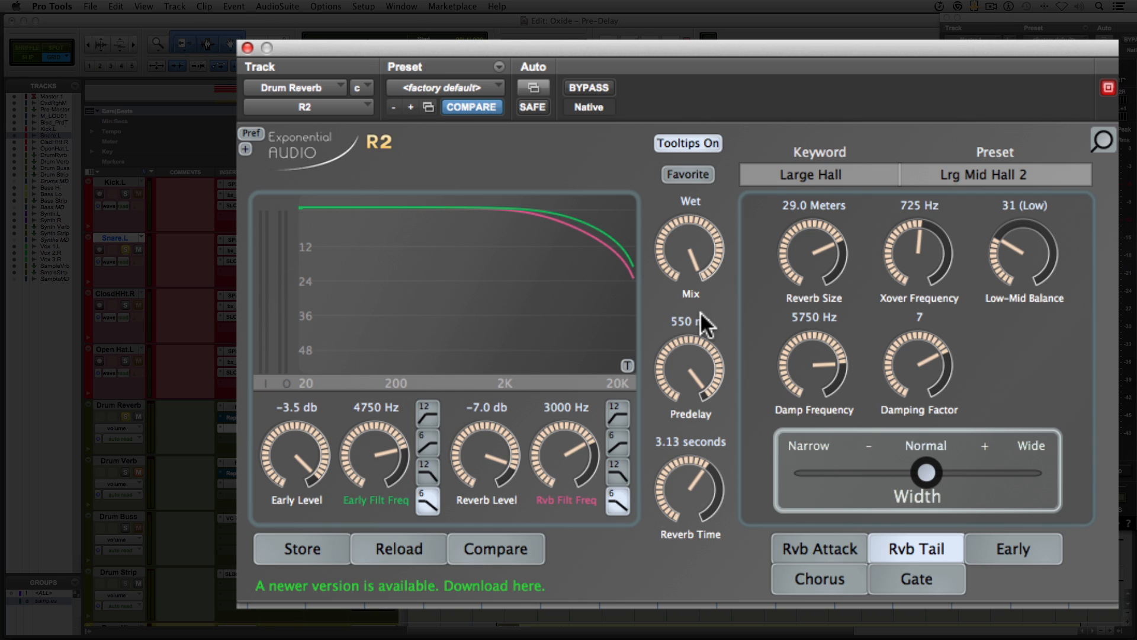
key(space)
drag(677, 361, 665, 568)
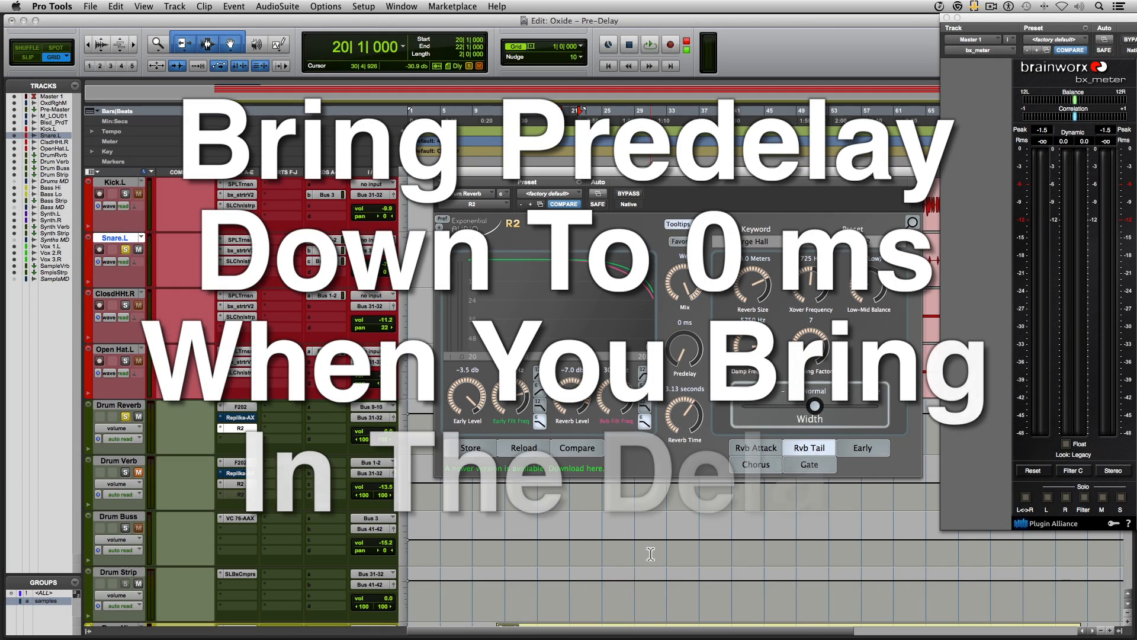
Arrange the R2 and Replika-AAX plug-in windows so both stay open, and take Replika-AAX on Drum Reverb out of bypass.
drag(708, 173, 799, 5)
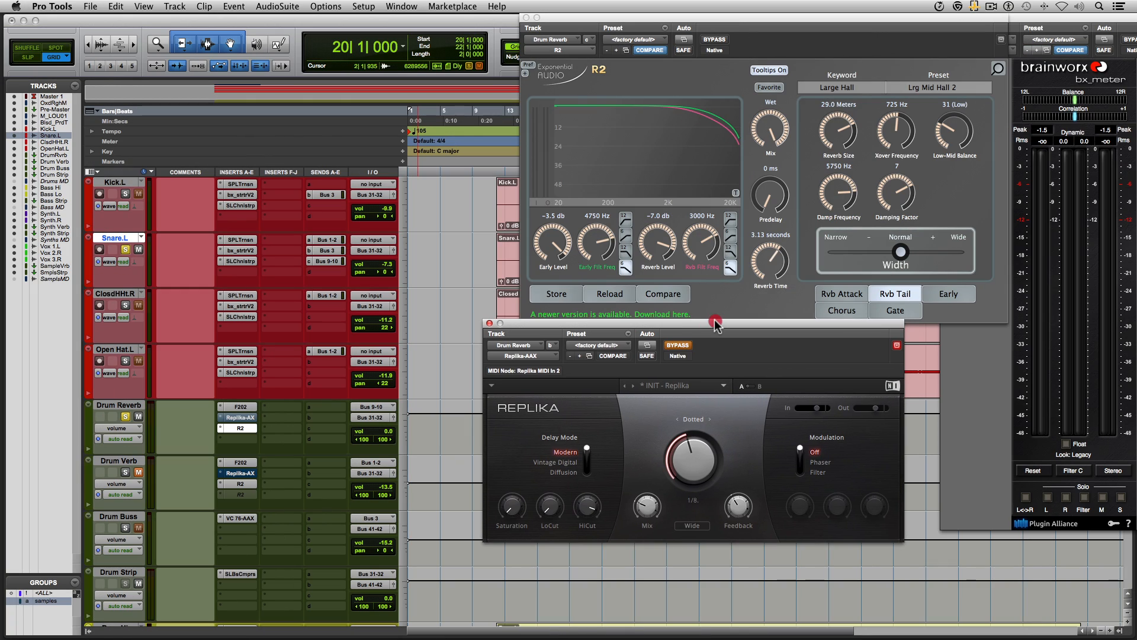
drag(718, 318, 719, 330)
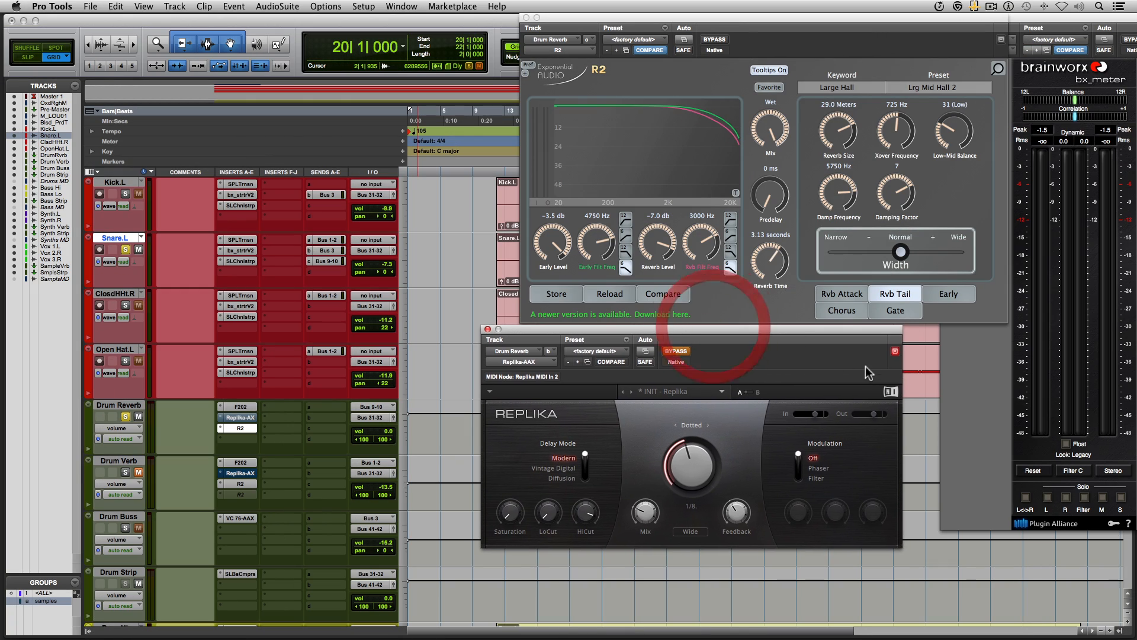
click(895, 353)
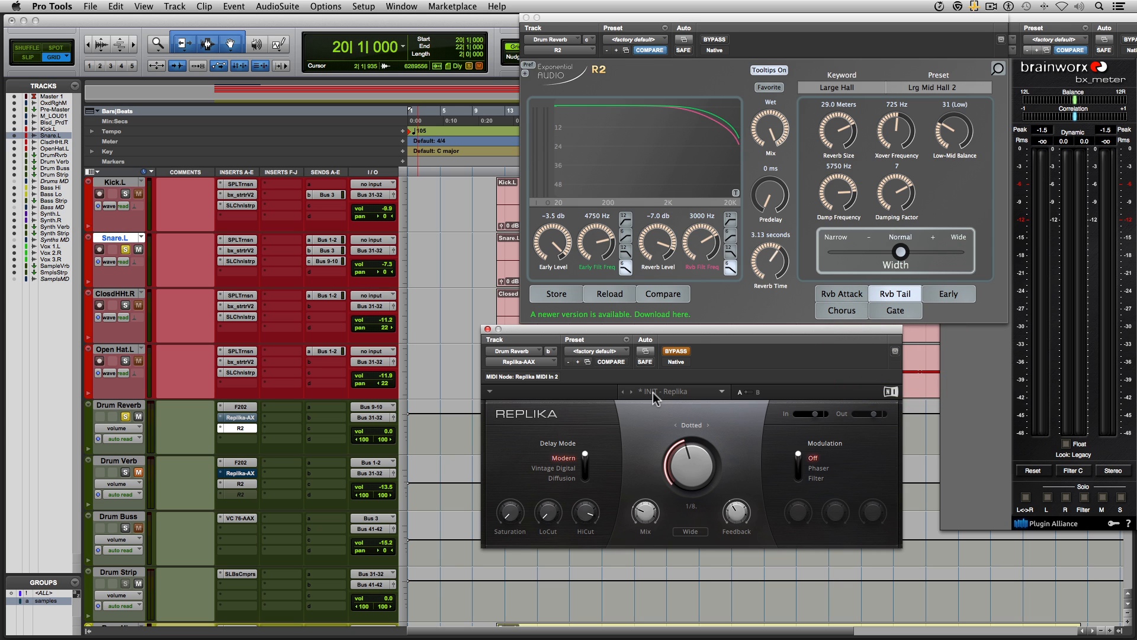
click(678, 351)
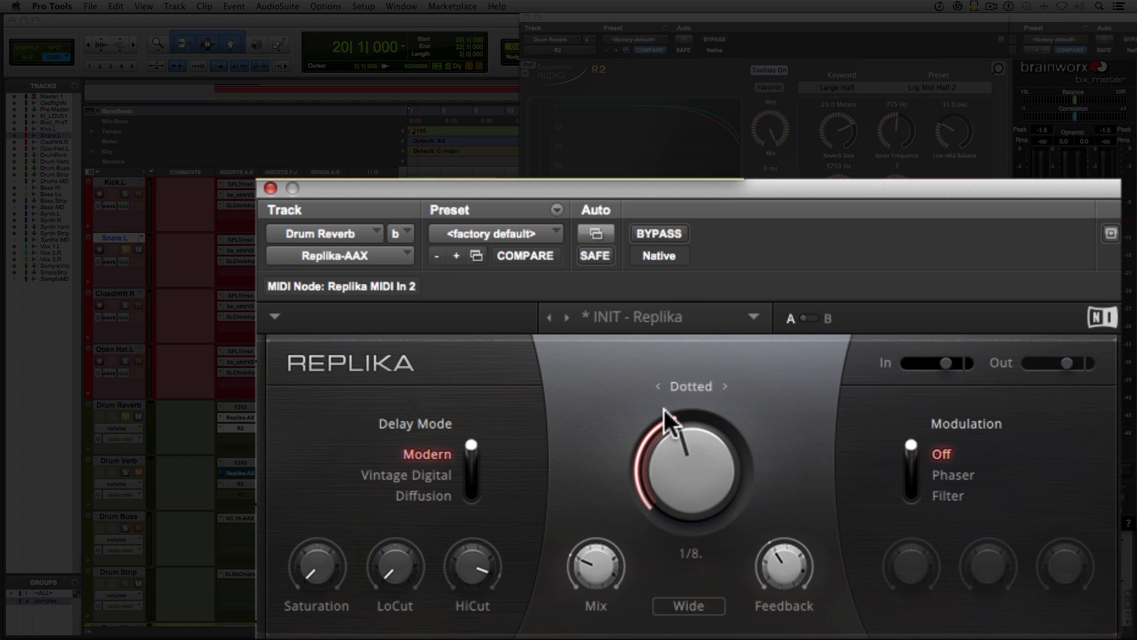
Set Replika's delay to a Straight 1/64 note value with the stereo mode on Normal.
click(660, 386)
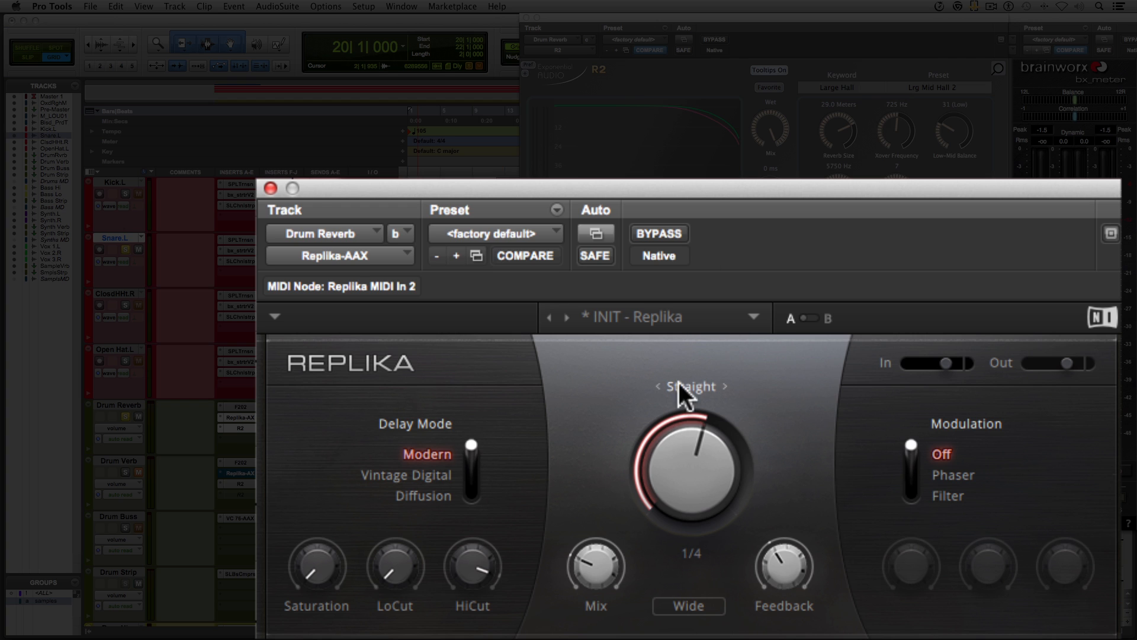
click(690, 605)
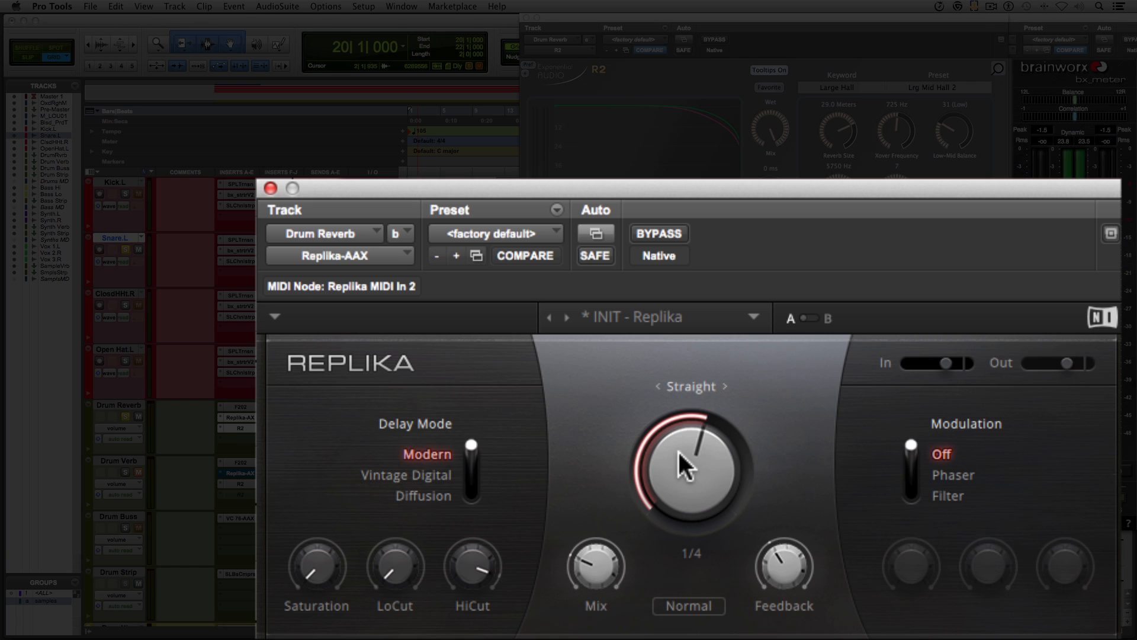
drag(678, 449, 678, 524)
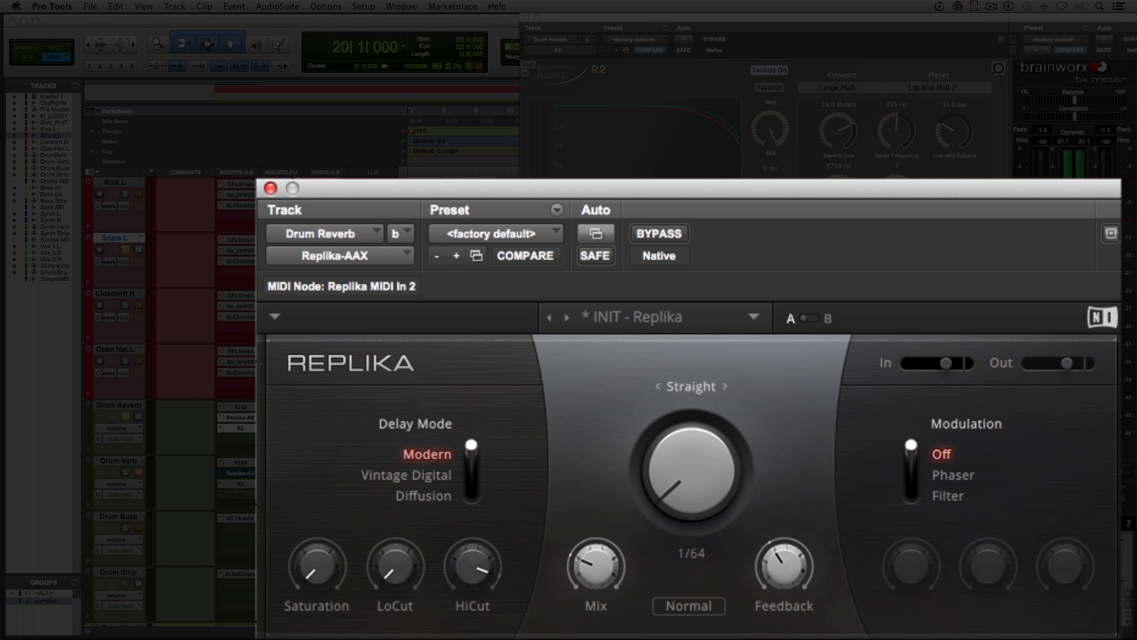
Turn Replika's mix fully wet and reduce its feedback to 0%.
mouse_move(770, 573)
mouse_move(603, 572)
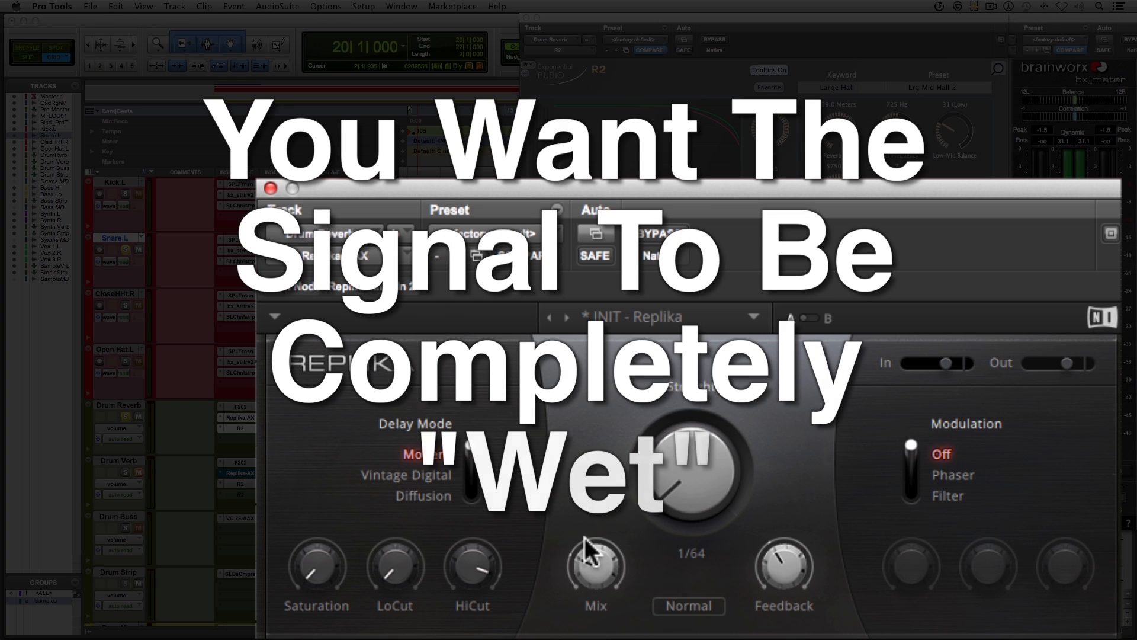
drag(602, 572, 603, 604)
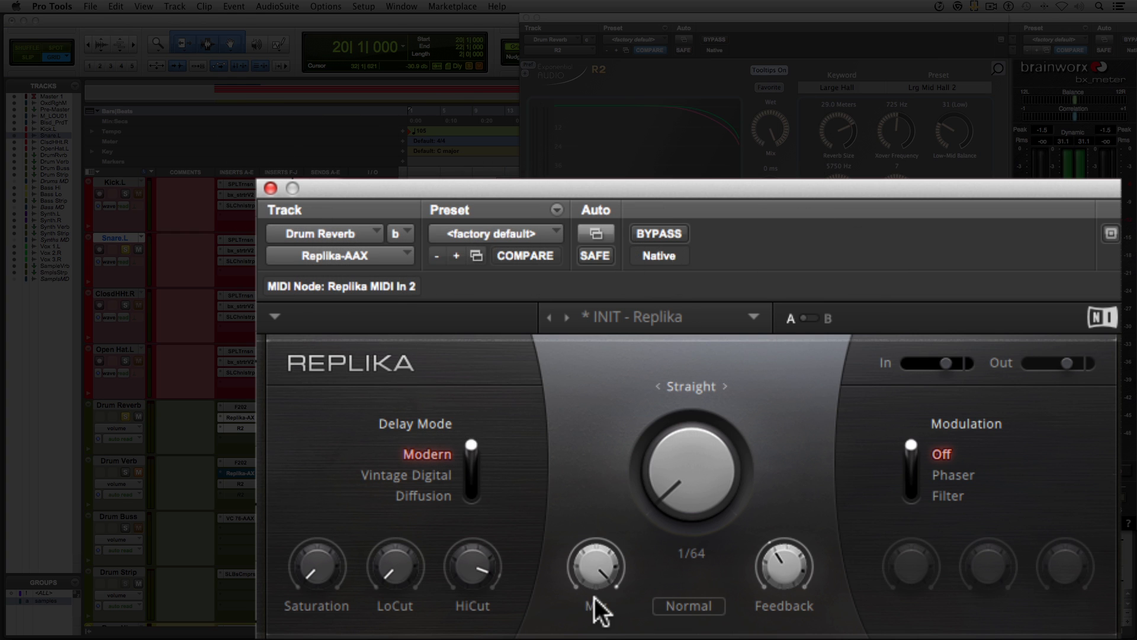
mouse_move(794, 566)
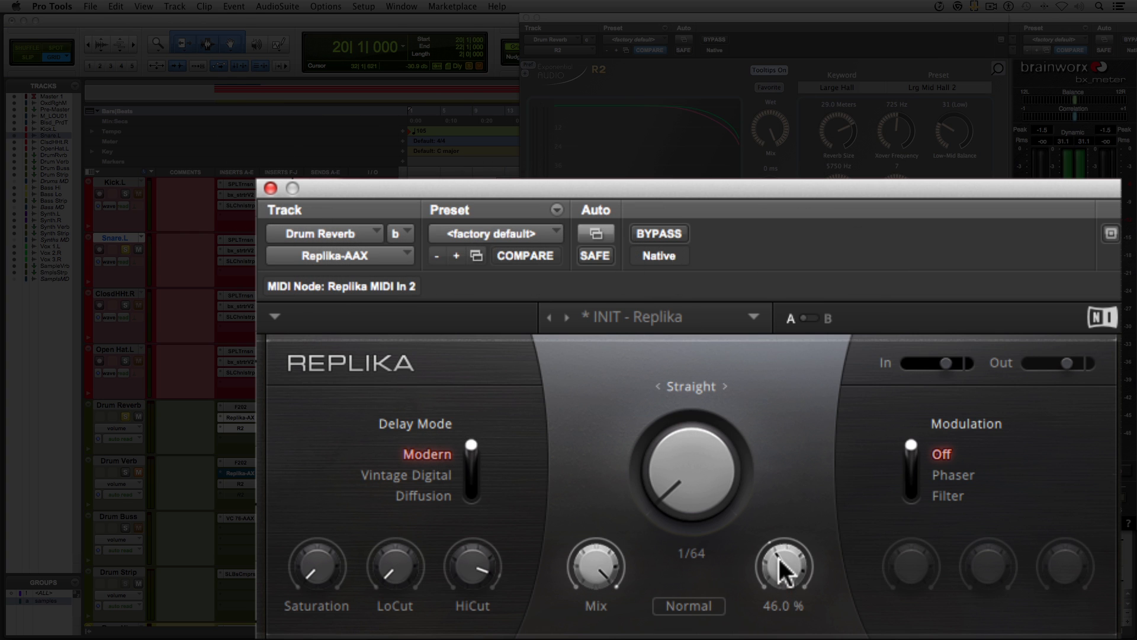
drag(783, 566, 784, 601)
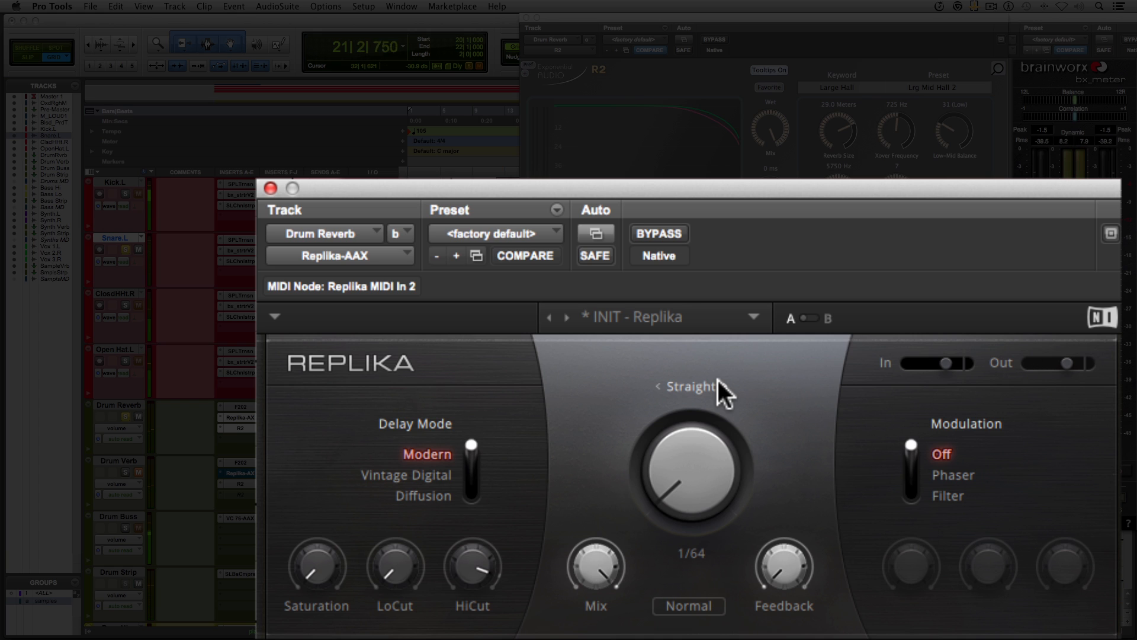
Set Replika's delay time to 1/32 and audition the soloed snare with its reverb.
key(space)
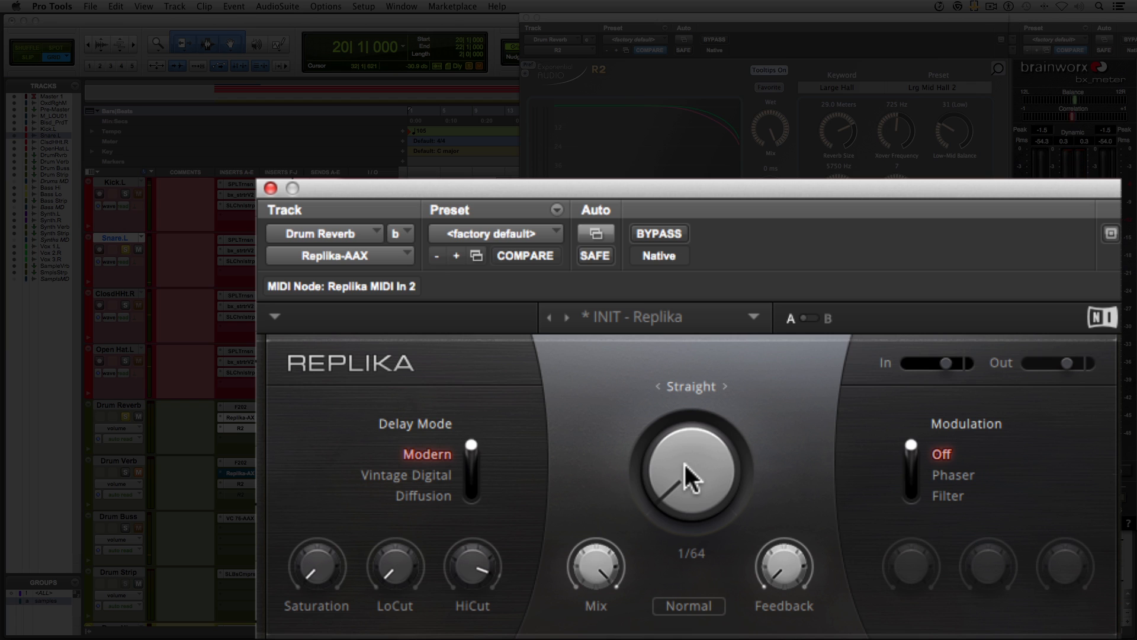
drag(687, 463, 687, 437)
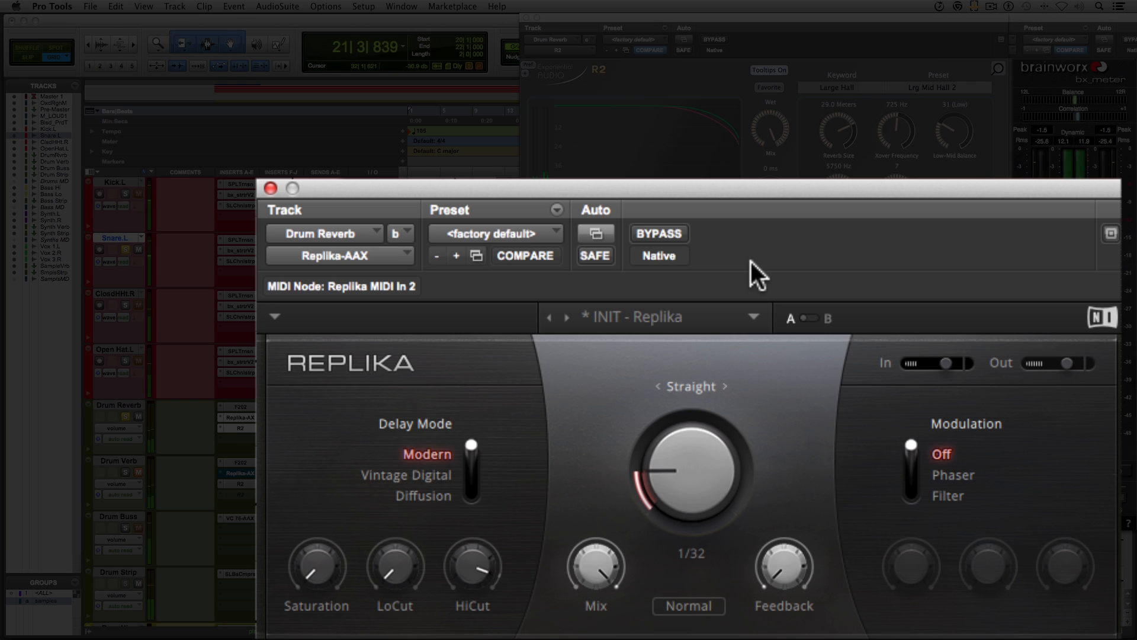
key(space)
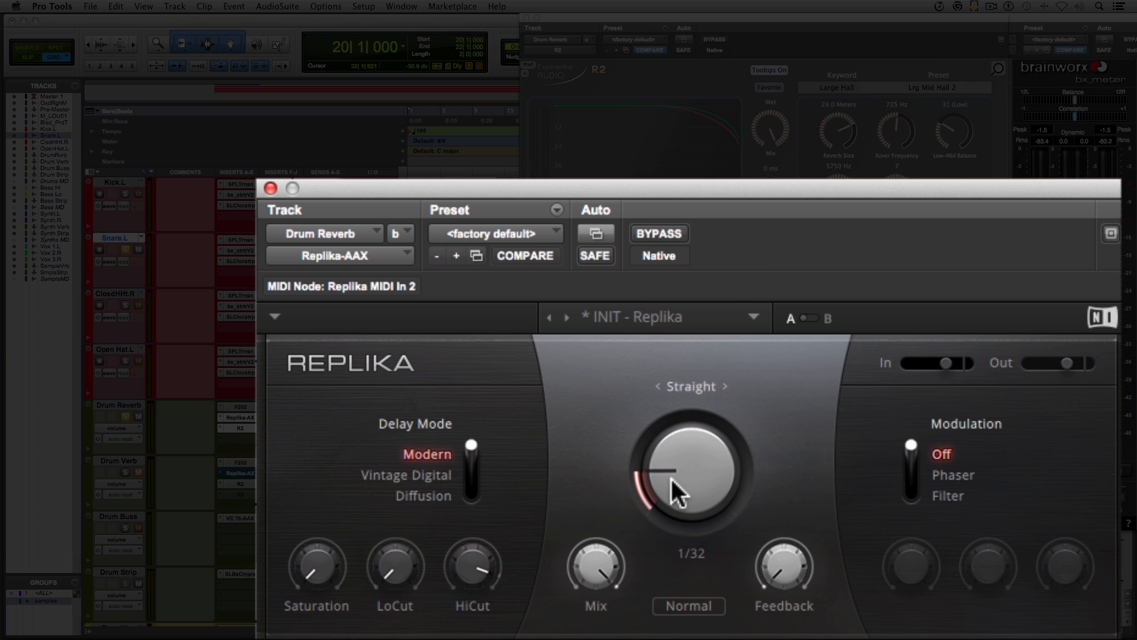
Step Replika's delay time up through 1/8 to 1/4 and audition the soloed snare.
drag(673, 471, 672, 492)
drag(663, 482, 663, 436)
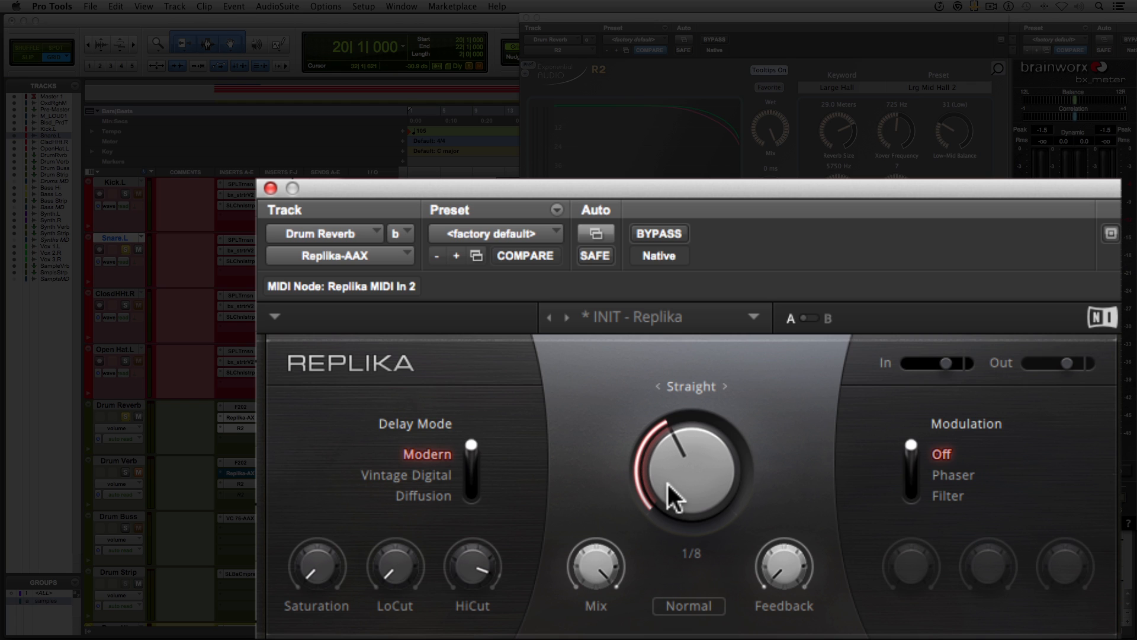
drag(663, 436, 664, 417)
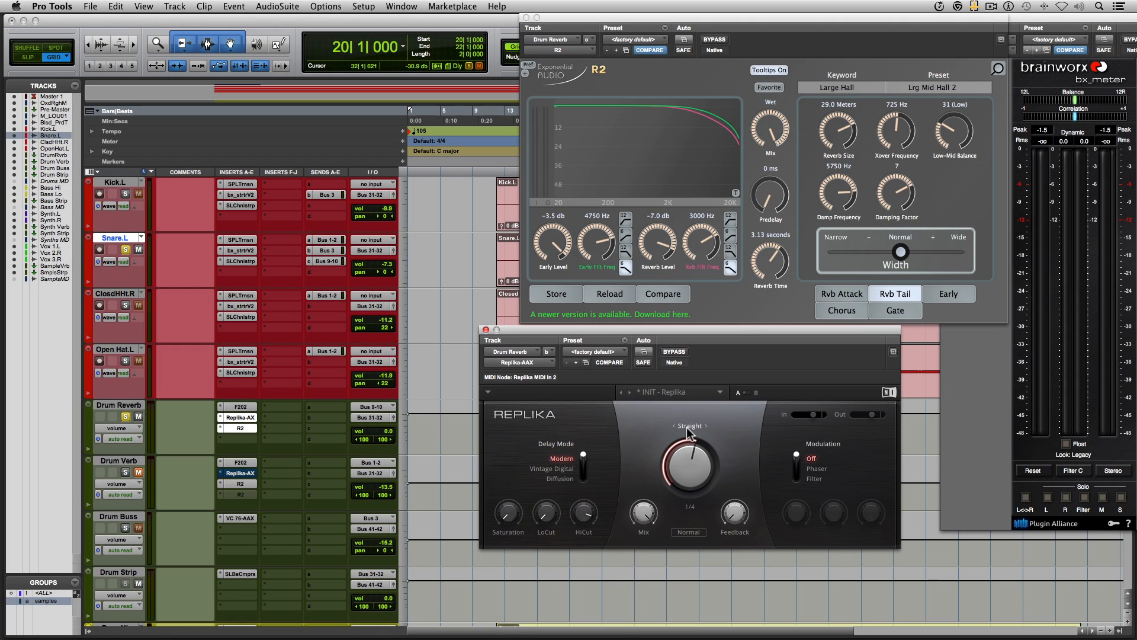
key(space)
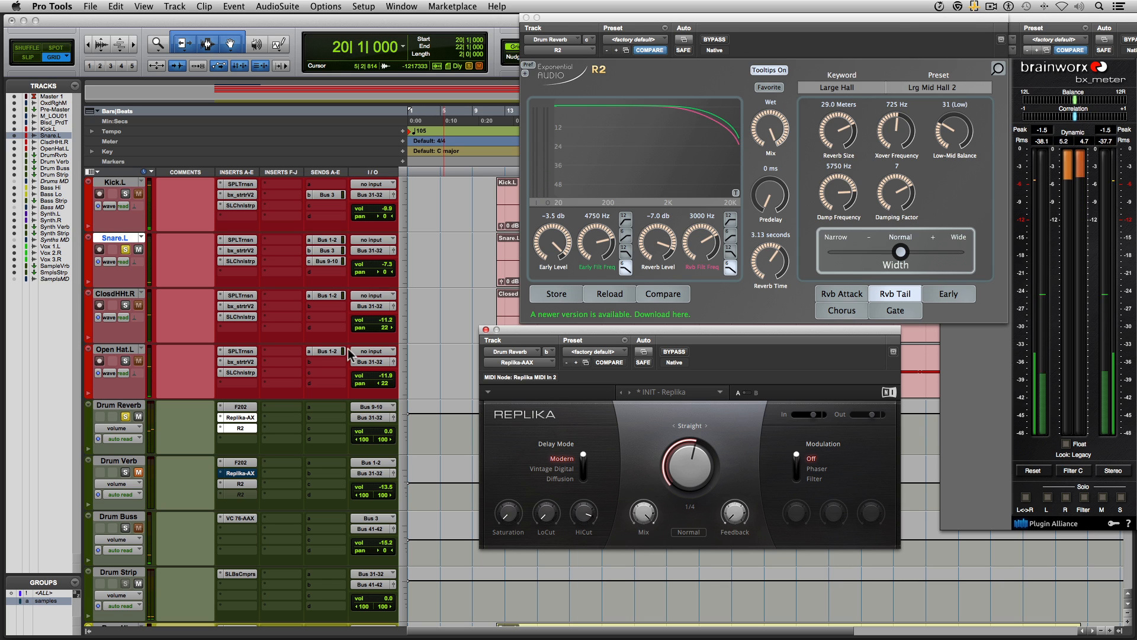
Take the Snare.L track out of solo and play the delayed reverb with the other tracks.
click(125, 249)
key(space)
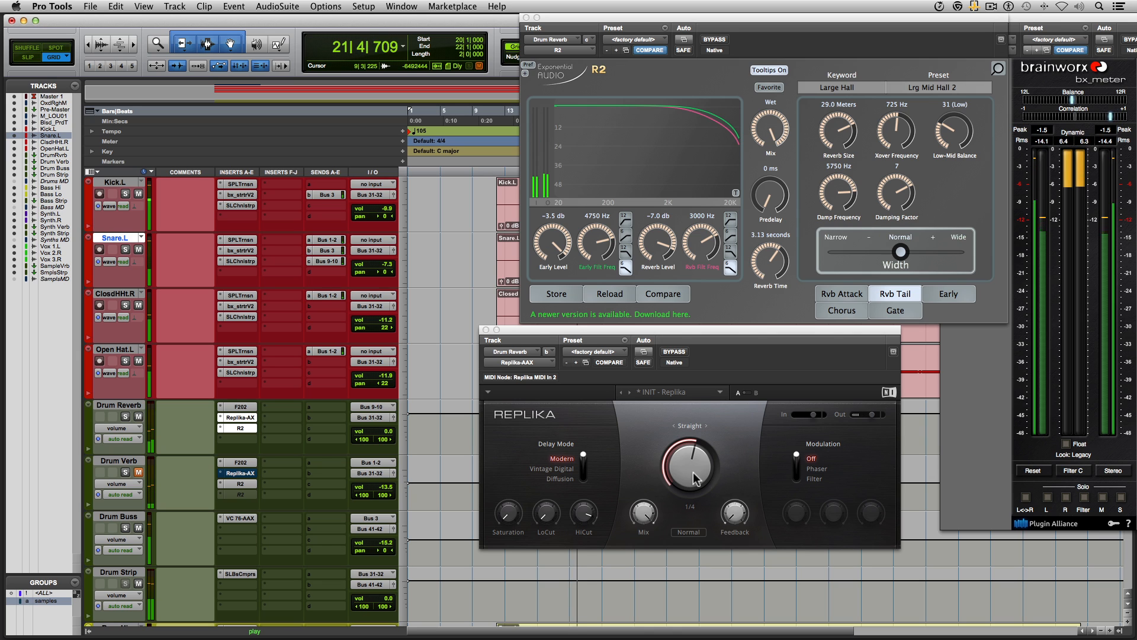
key(space)
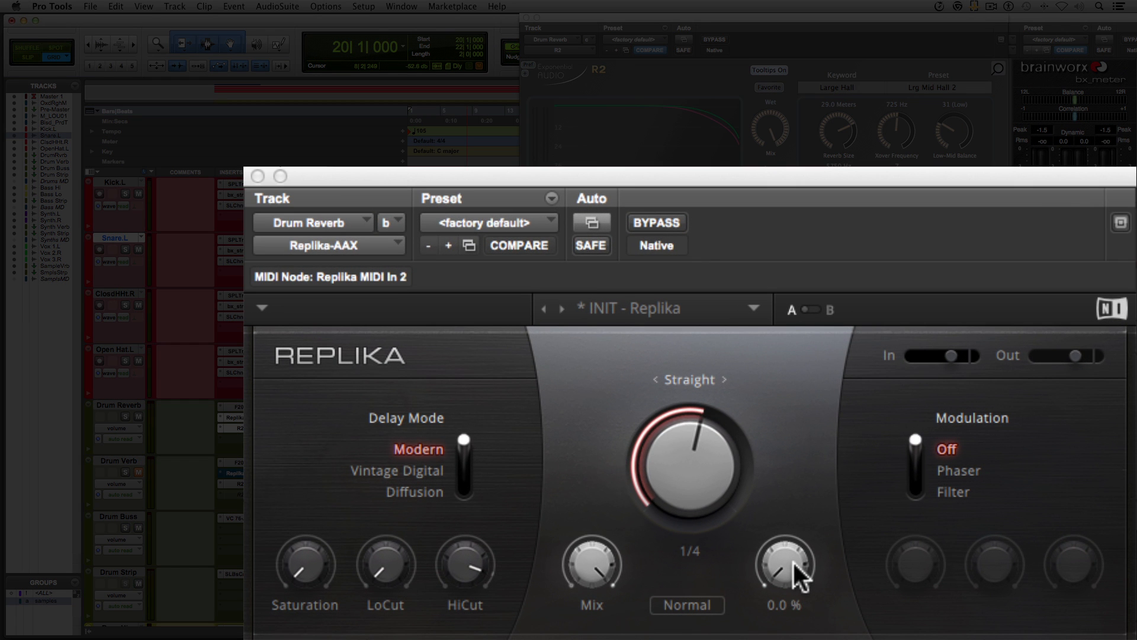
Solo Snare.L again, raise Replika's feedback to 61% to hear it, and reduce the feedback to a moderate amount.
click(124, 249)
drag(782, 557, 782, 480)
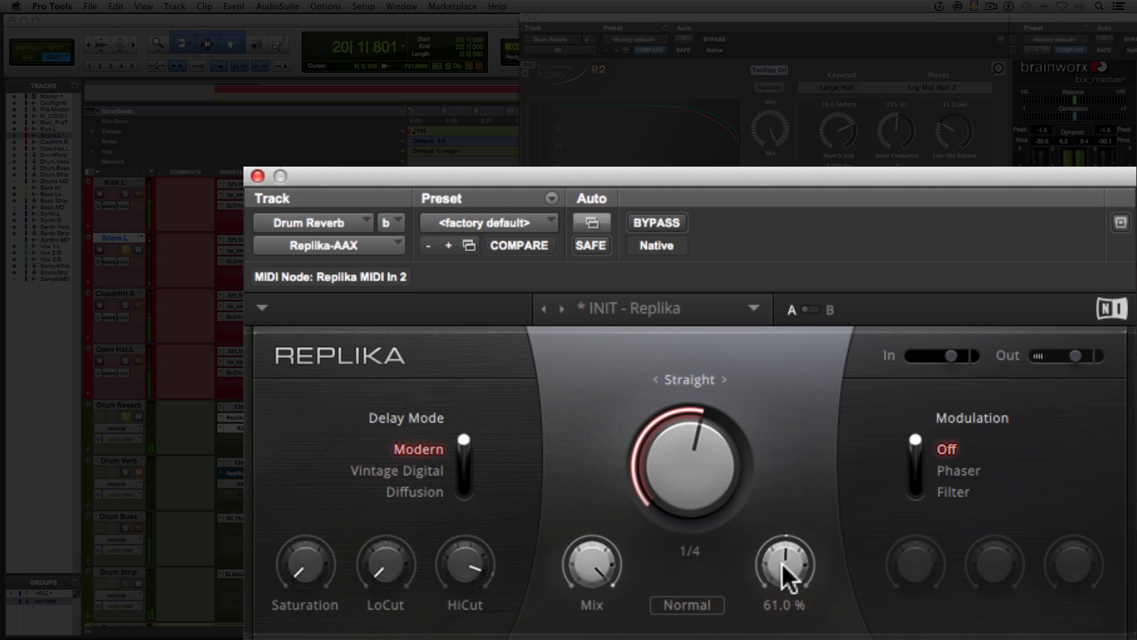
mouse_move(783, 563)
mouse_down()
mouse_move(783, 596)
mouse_move(783, 585)
mouse_up()
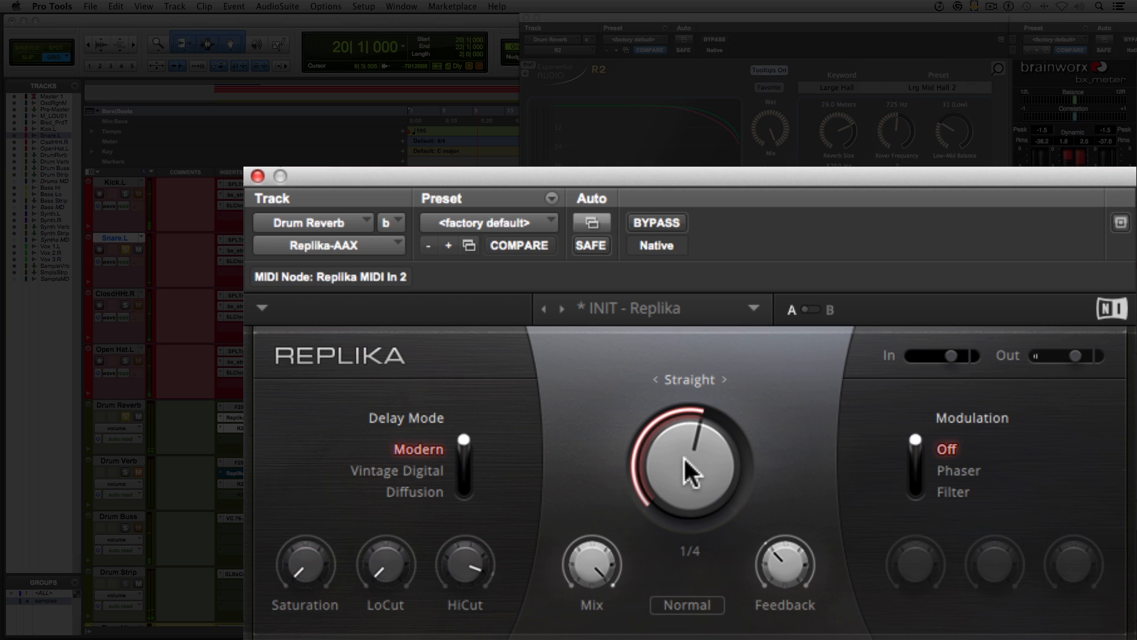
Audition Replika's delay time at 1/8 and return it to 1/4.
drag(674, 456, 674, 468)
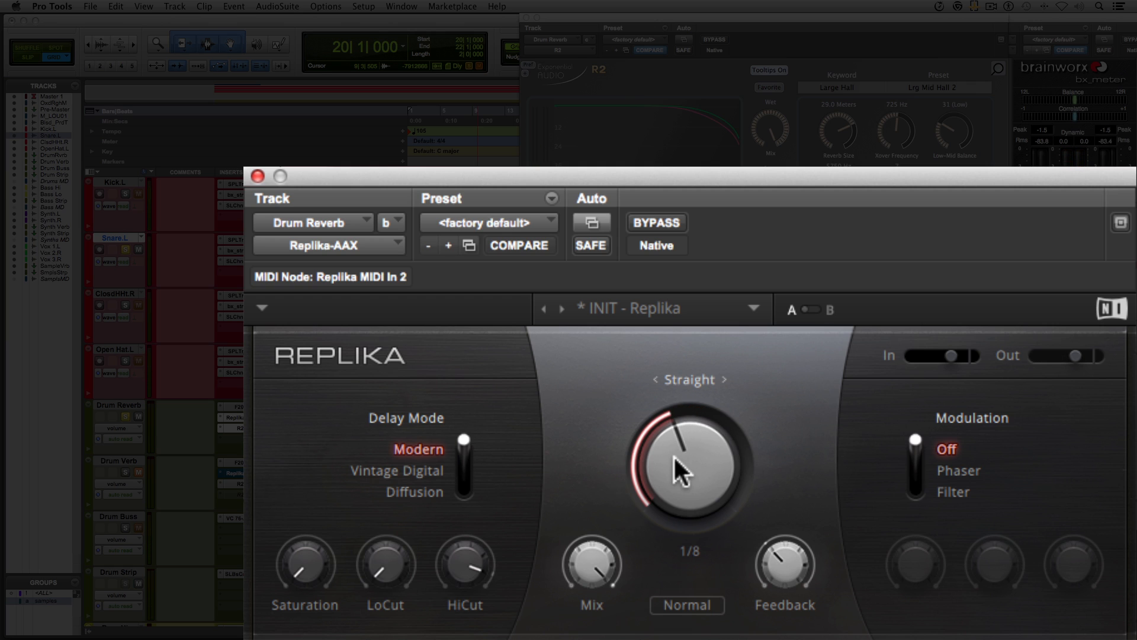
key(space)
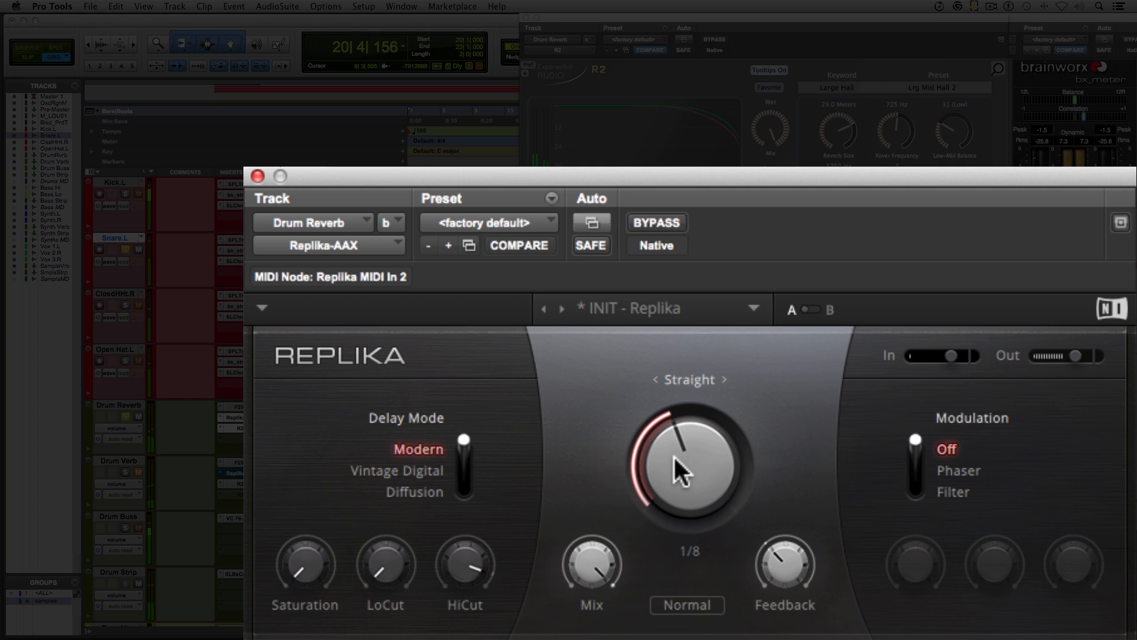
key(space)
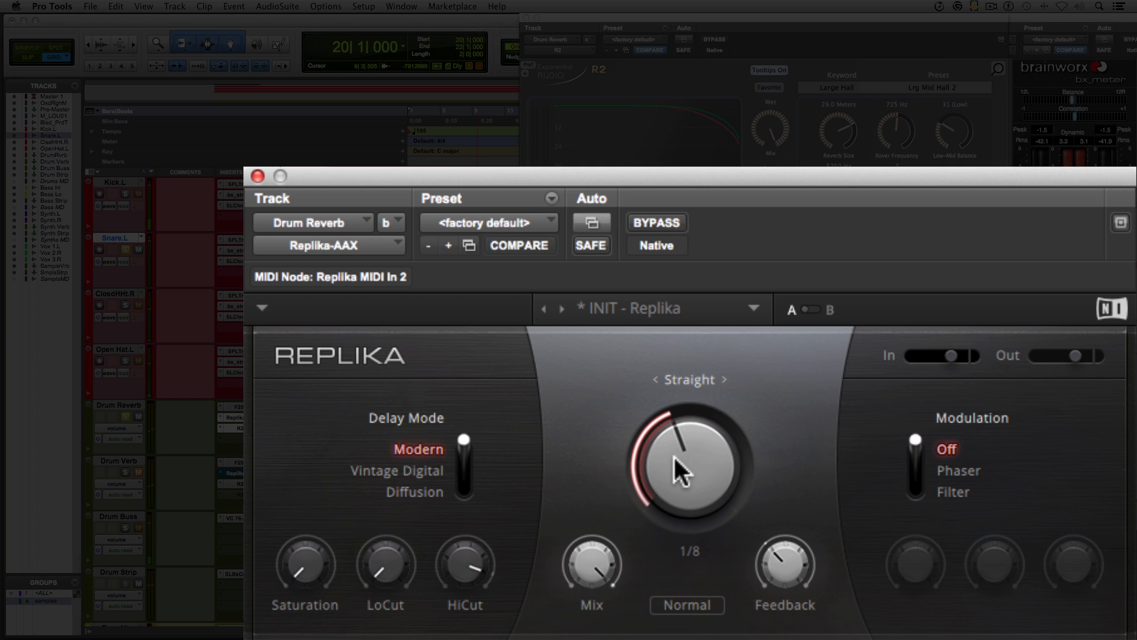
drag(683, 470, 683, 458)
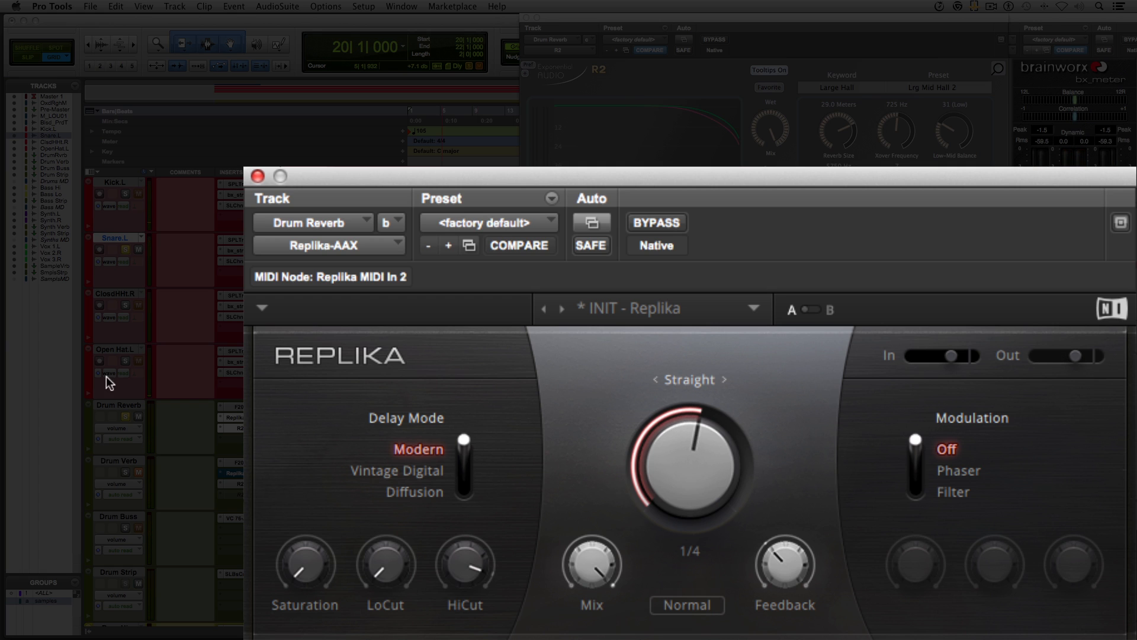
Play the snare reverb unsoloed among the other tracks while raising Replika's feedback and adjusting the Drum Reverb track's volume.
click(136, 417)
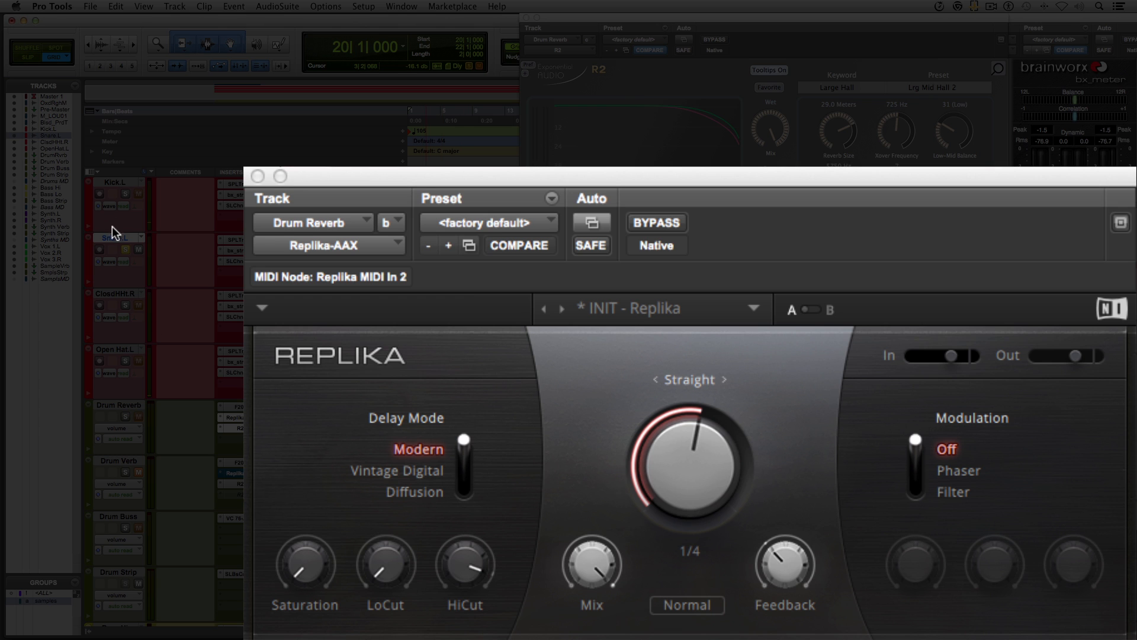
key(space)
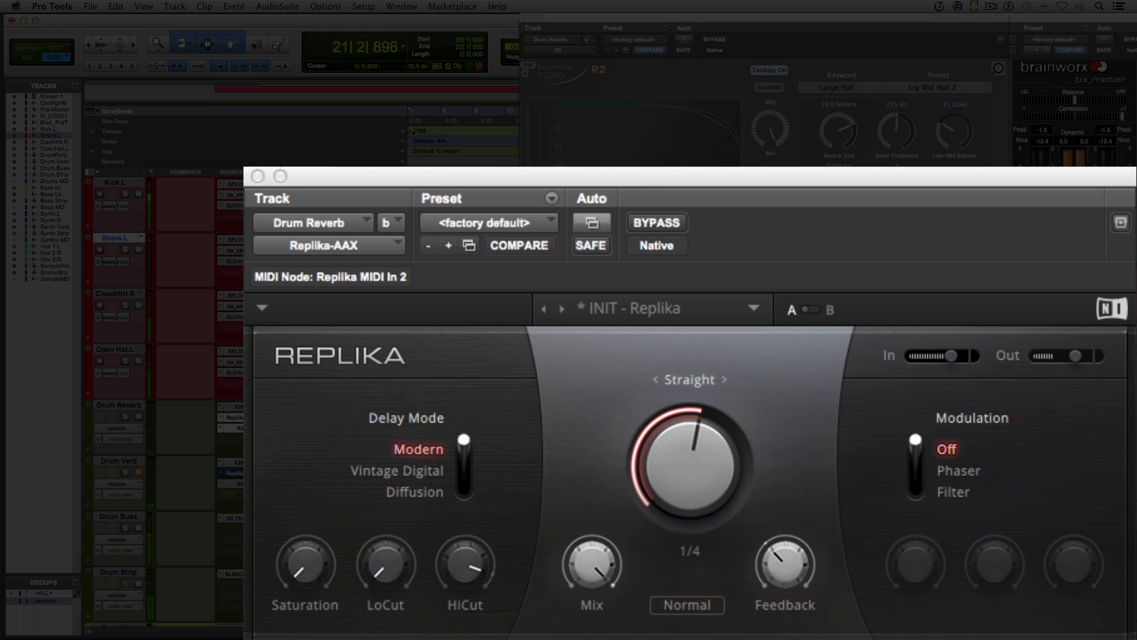
drag(785, 564, 784, 553)
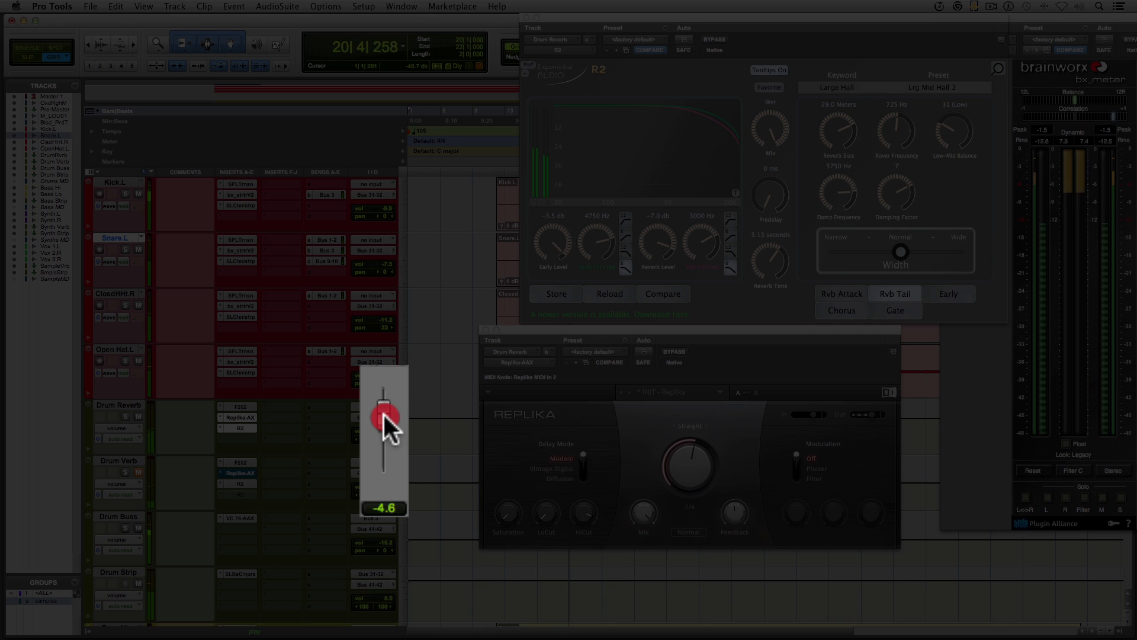
drag(382, 413, 386, 410)
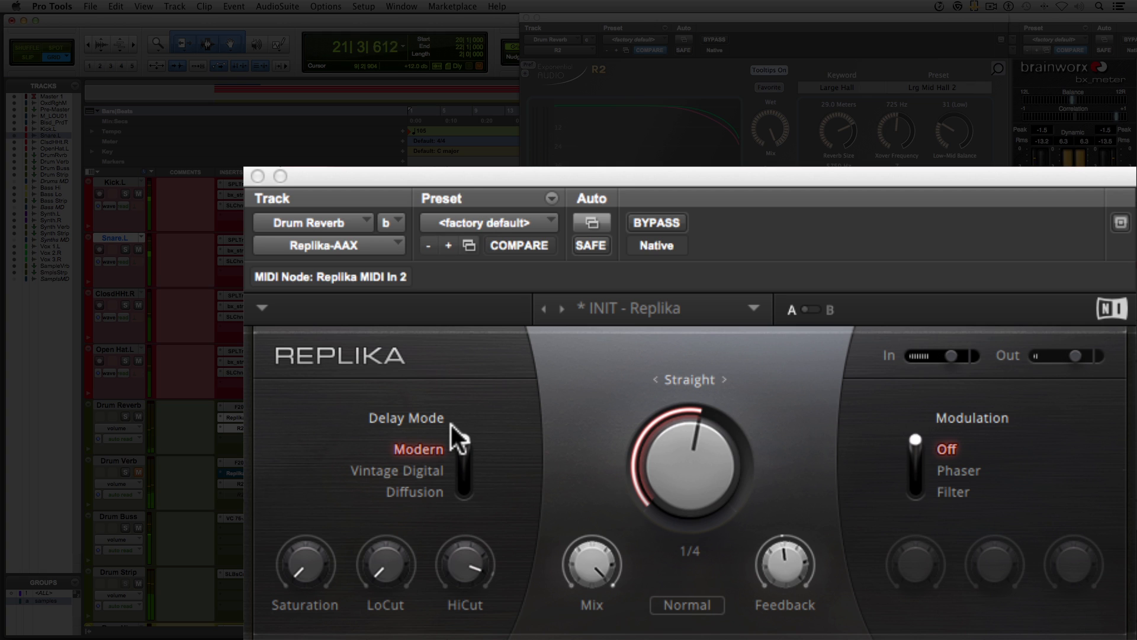
key(space)
Select the drum tracks from Kick.L through Drum Strip.
click(114, 182)
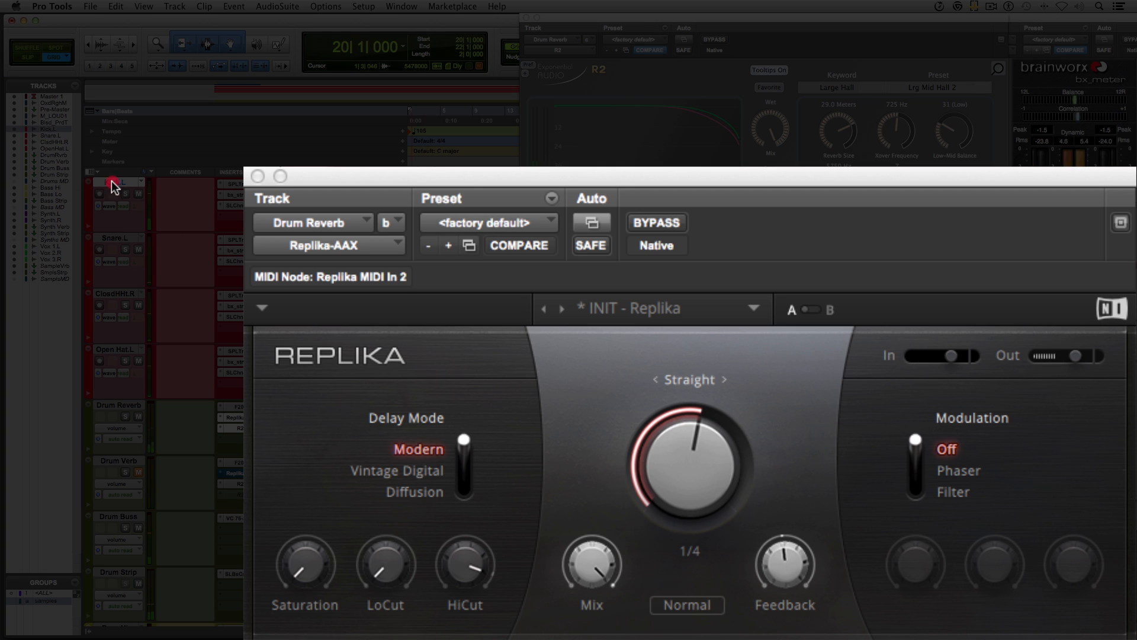
key(super+a)
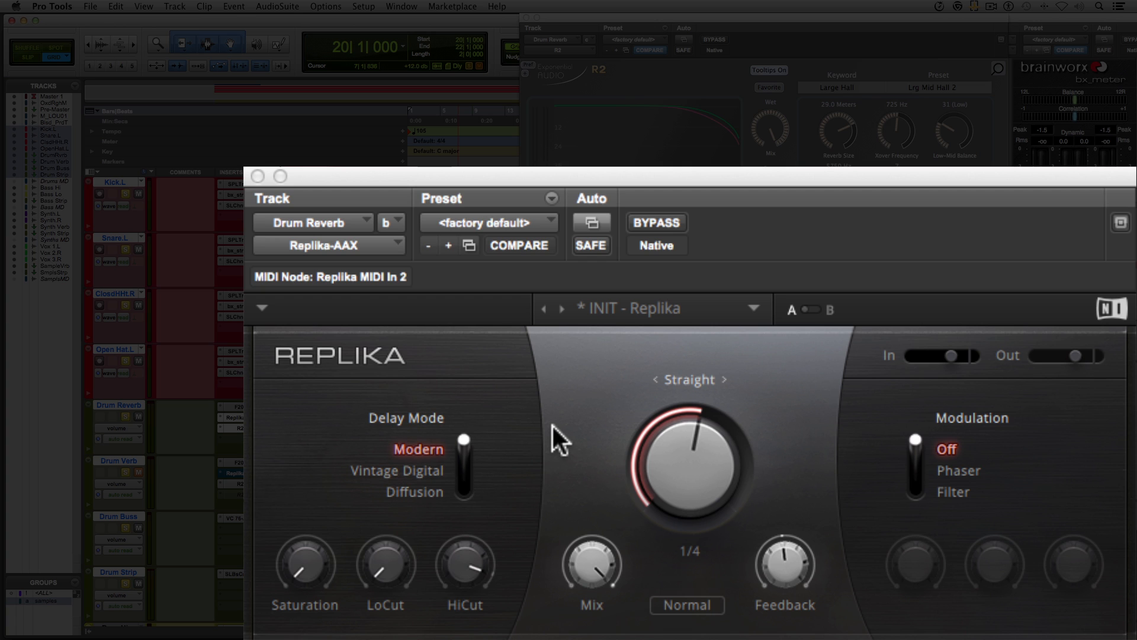
Lower Replika's feedback to its minimum and set its delay time to 1/64.
mouse_move(782, 564)
drag(783, 564, 783, 616)
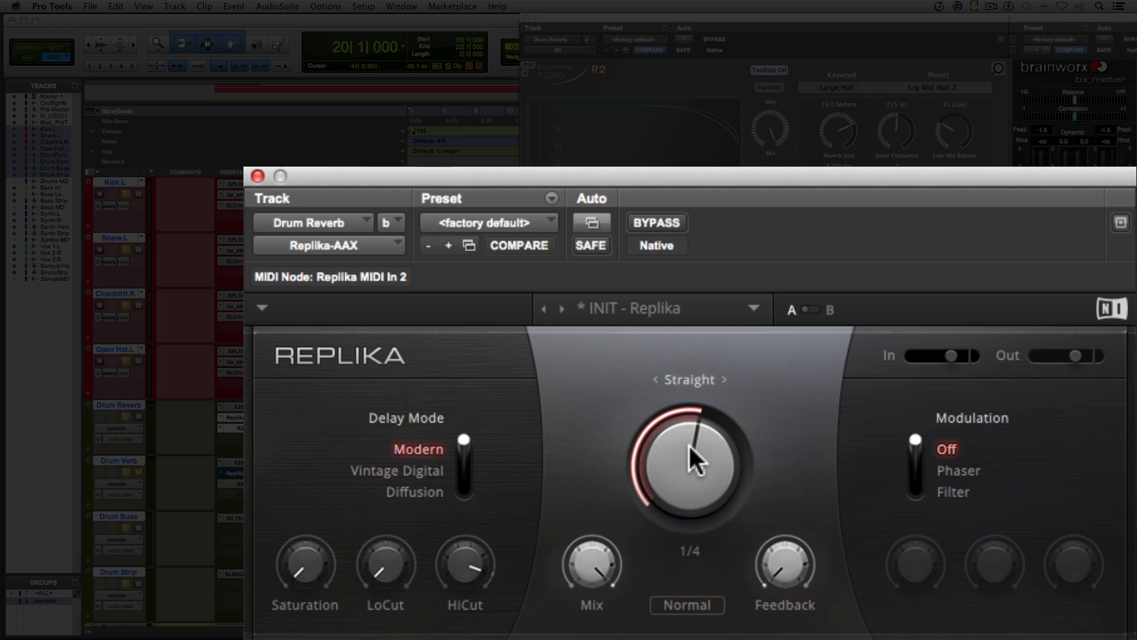
drag(689, 444, 689, 509)
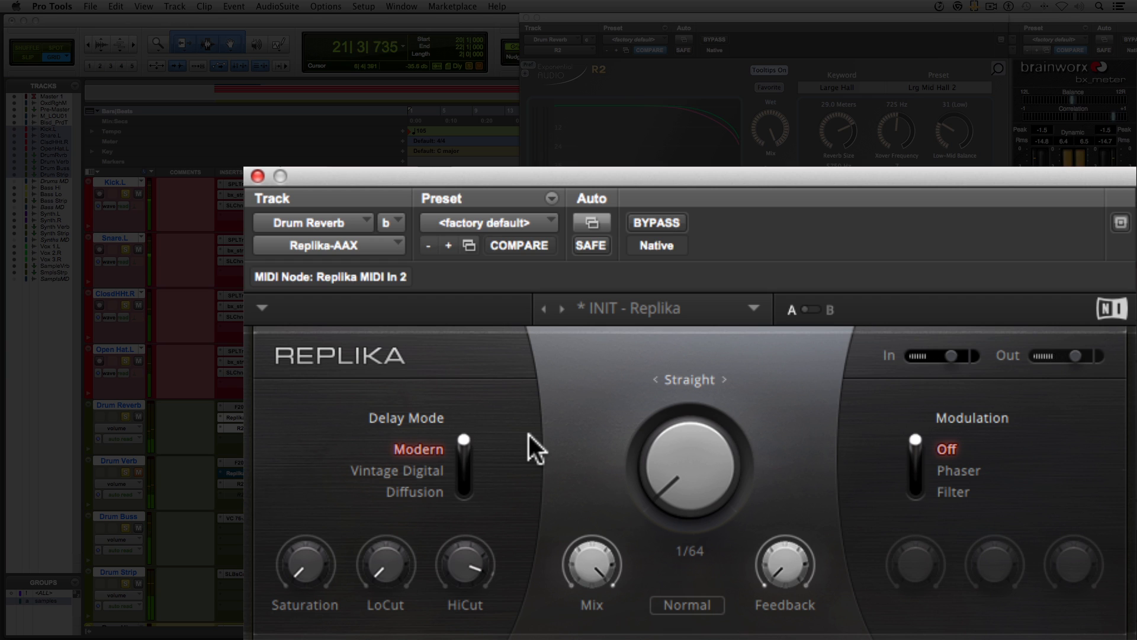
Switch Replika's delay mode to Vintage Digital and audition its quality settings High, Medium, Low and Crunch on the playing drums.
key(space)
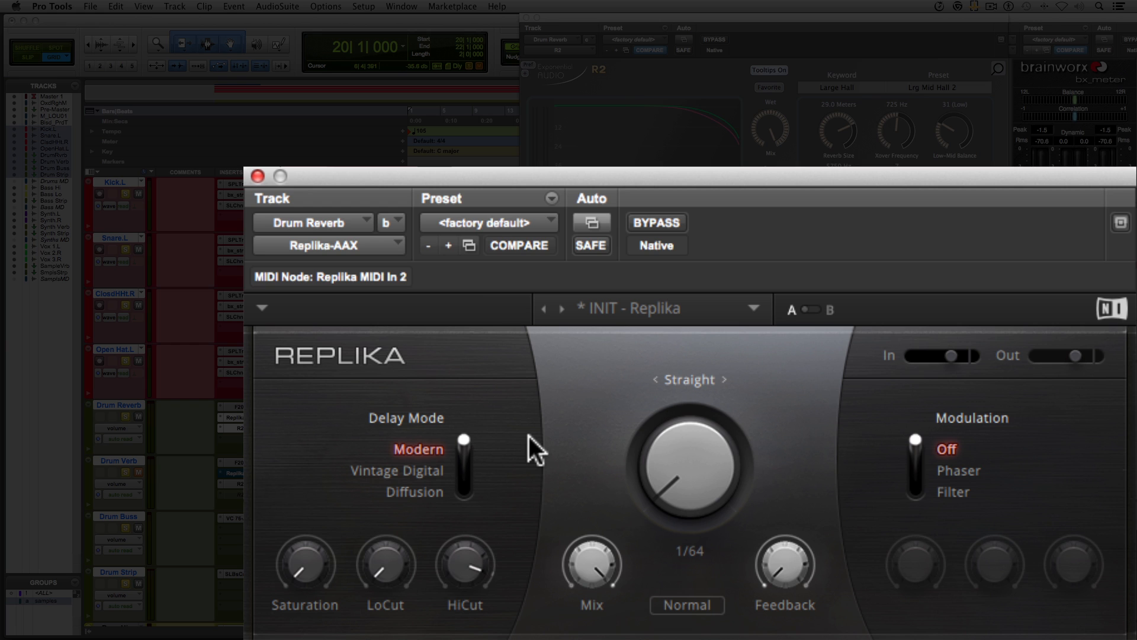
click(464, 439)
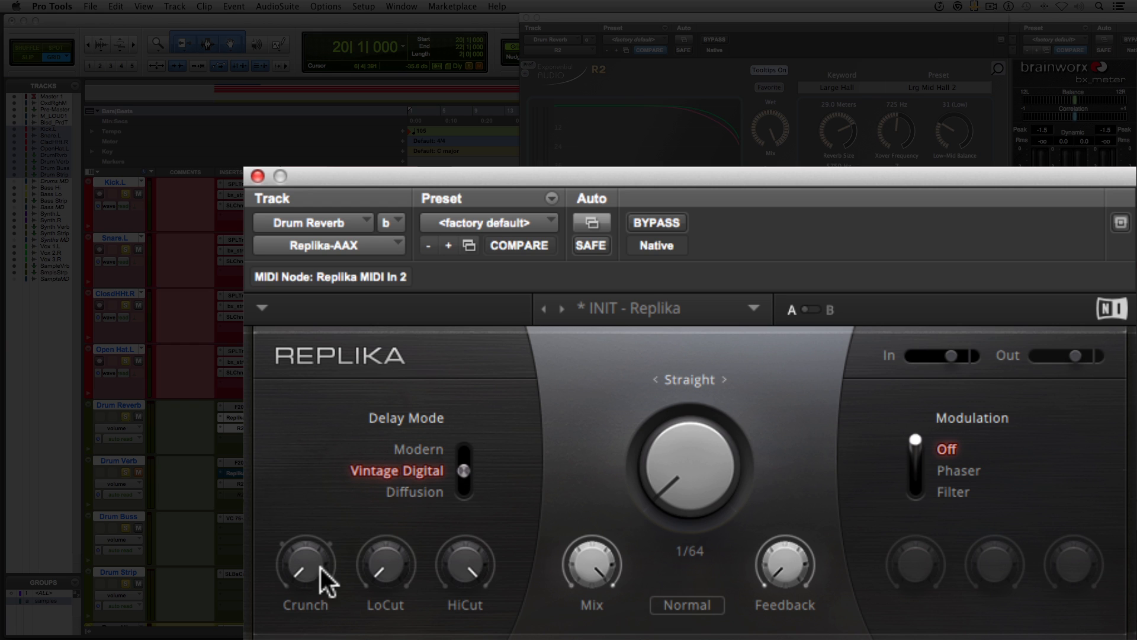
drag(303, 549, 297, 522)
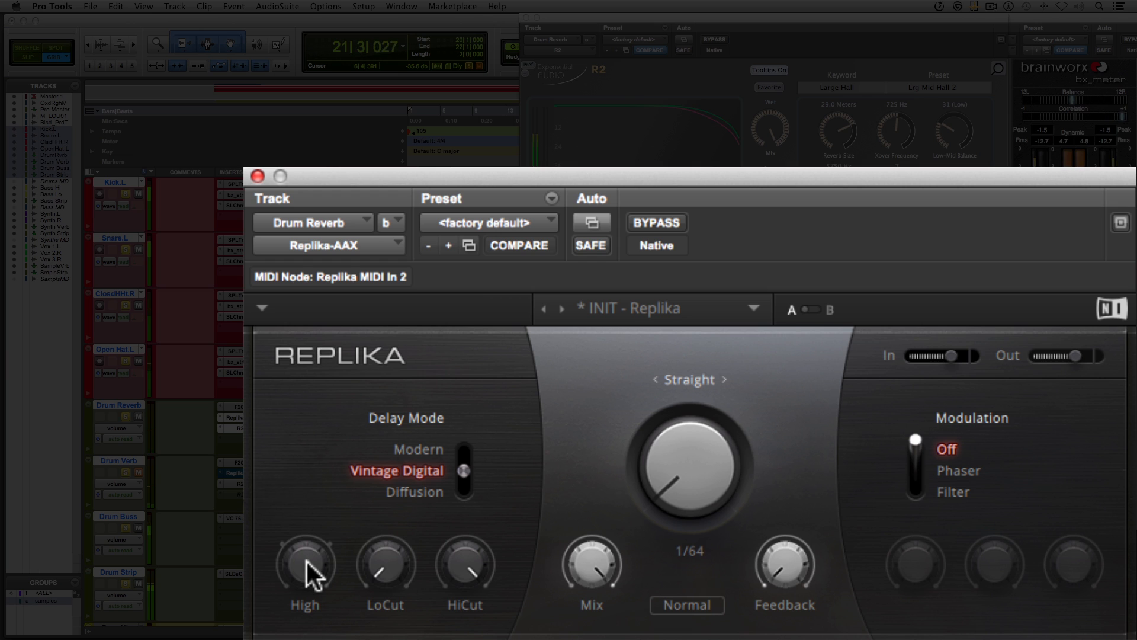
drag(306, 562, 307, 586)
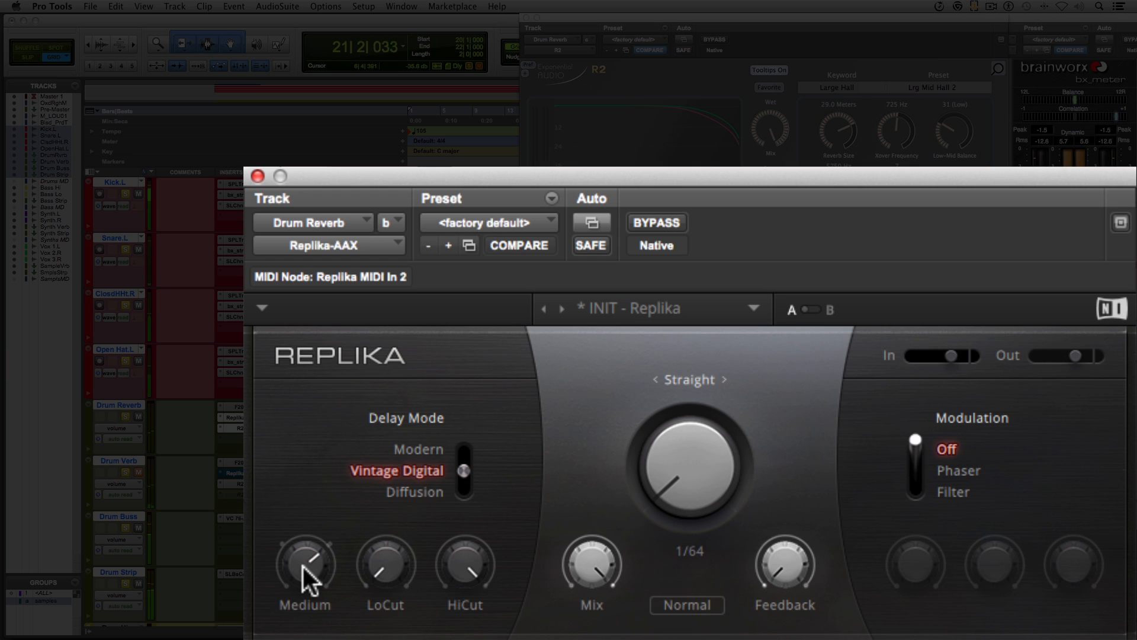
mouse_move(303, 566)
mouse_down()
mouse_move(303, 583)
mouse_move(303, 562)
mouse_up()
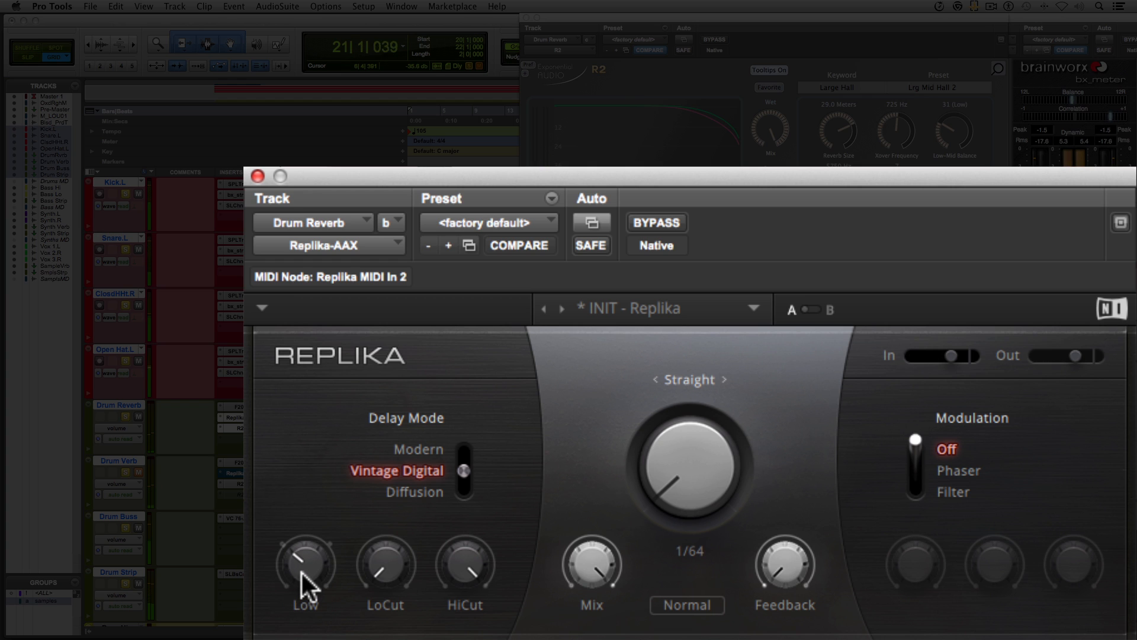
drag(299, 558, 300, 577)
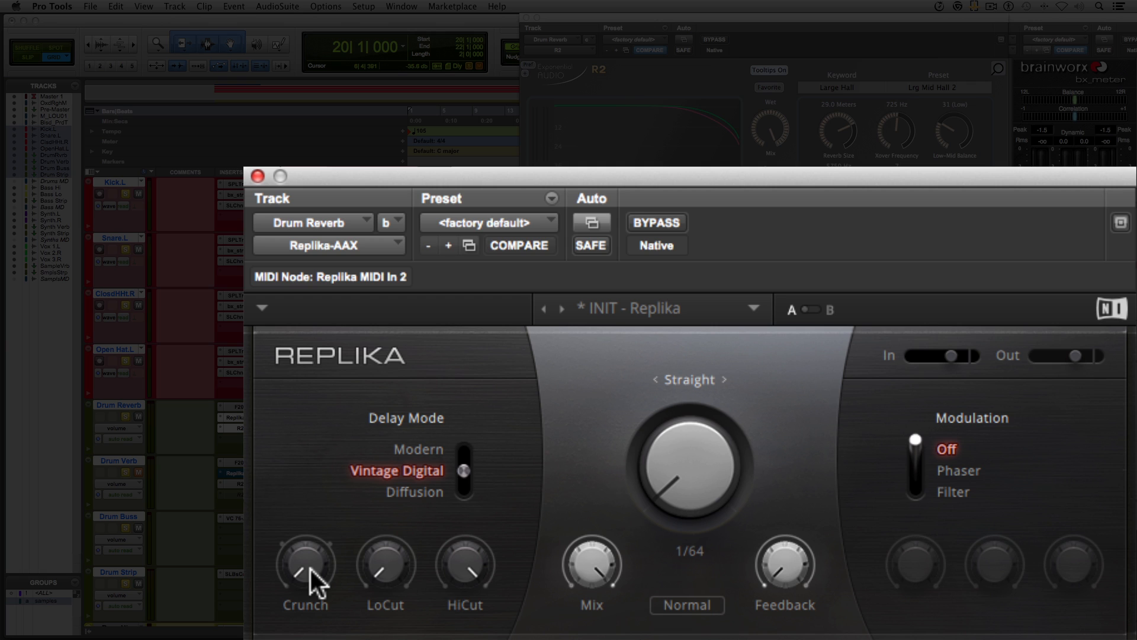
Audition Replika's Diffusion delay mode on the drums and return the delay mode to Modern.
click(464, 470)
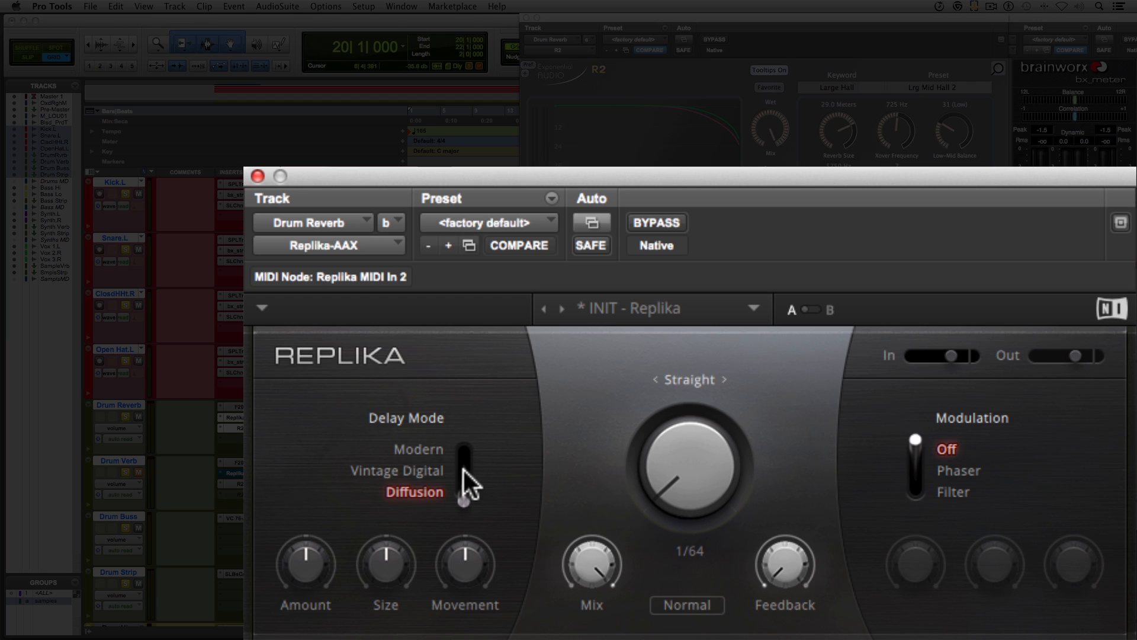
key(space)
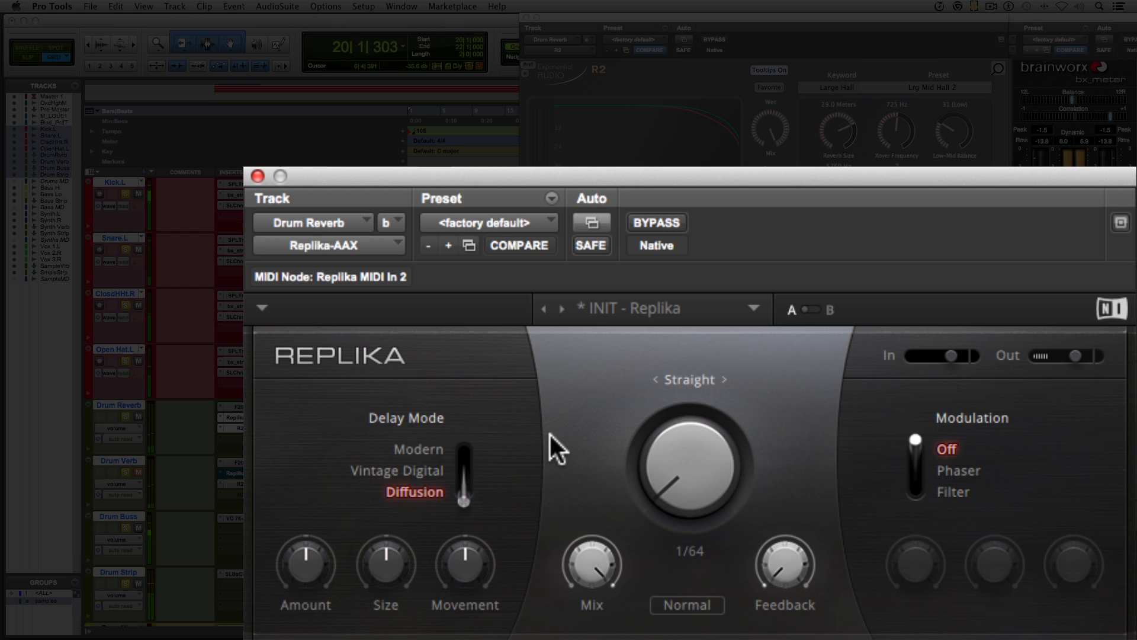
key(space)
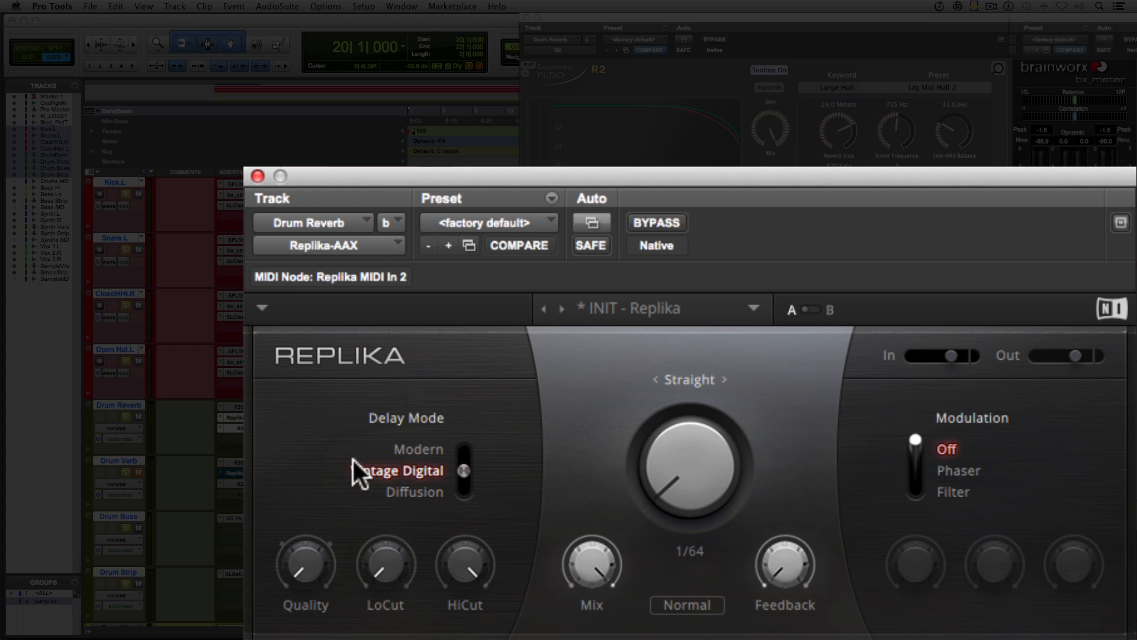
click(459, 491)
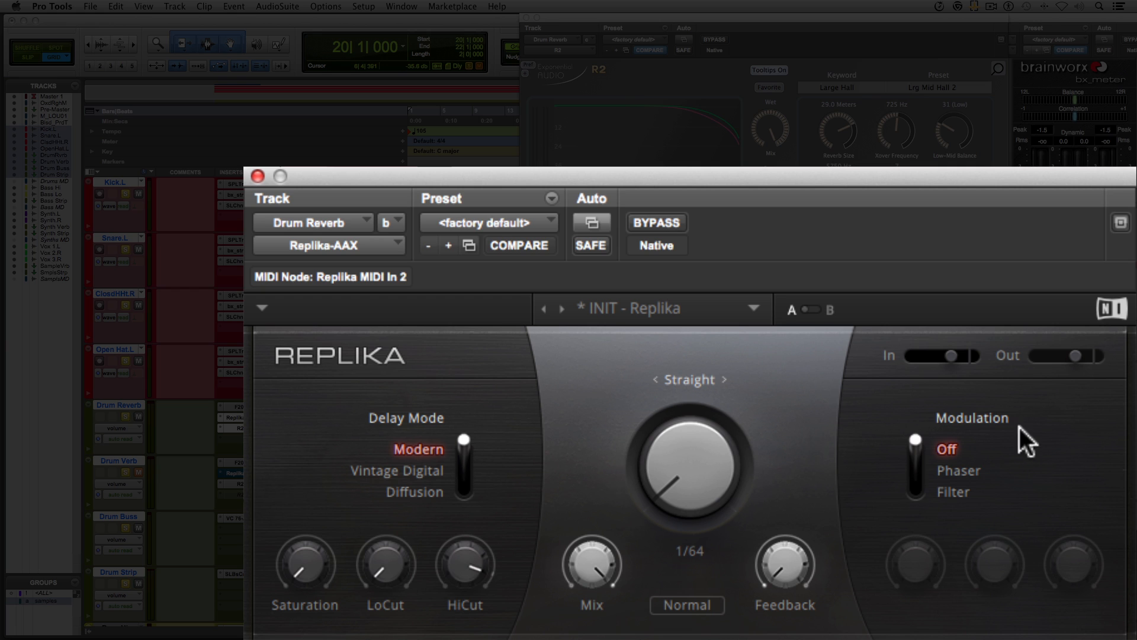
Turn on Replika's Phaser modulation, and raise the delay feedback and the phaser's depth, feedback and rate while auditioning the drums.
click(948, 470)
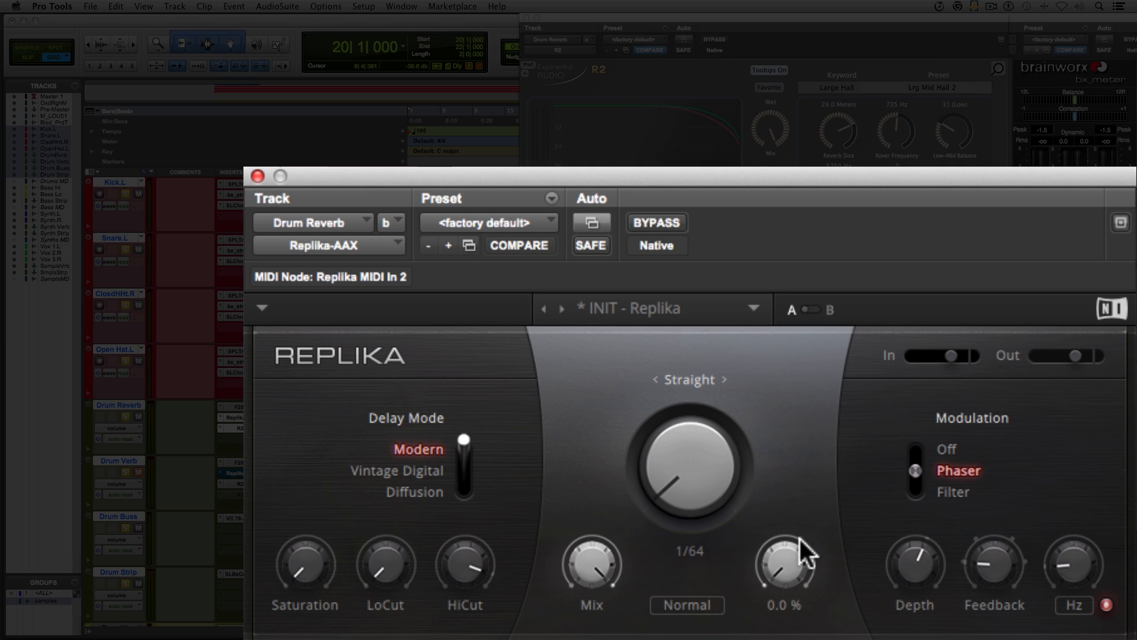
drag(802, 551, 802, 523)
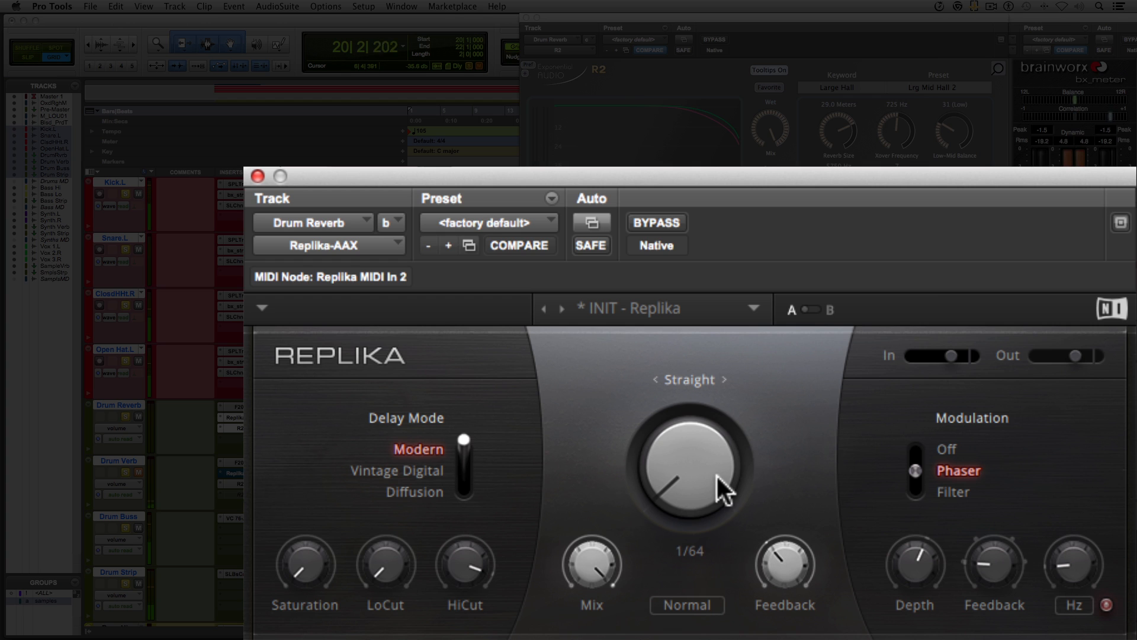
drag(784, 563, 775, 603)
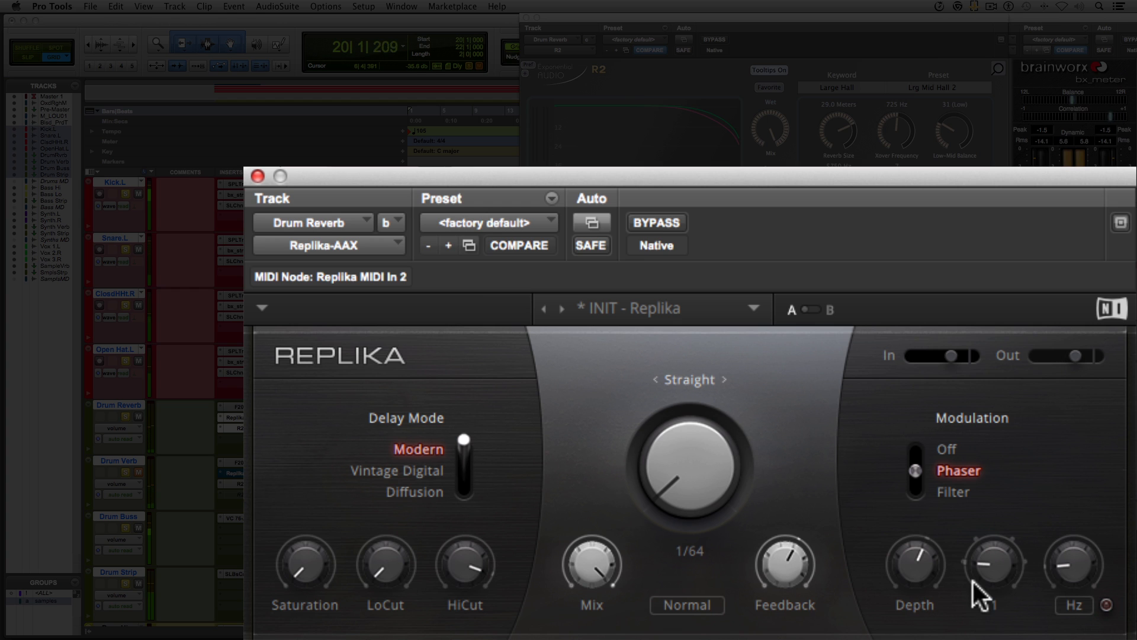
drag(925, 587, 1047, 522)
drag(1073, 566, 1078, 598)
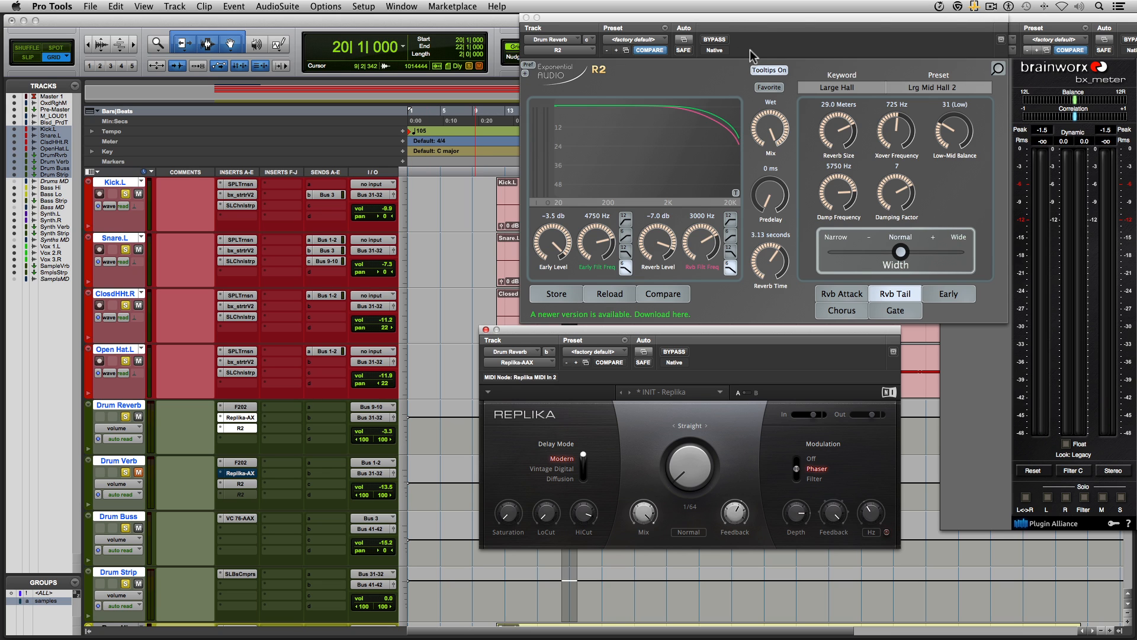
Bypass the R2 reverb to hear the drums through Replika alone, and re-enable it for comparison.
click(714, 40)
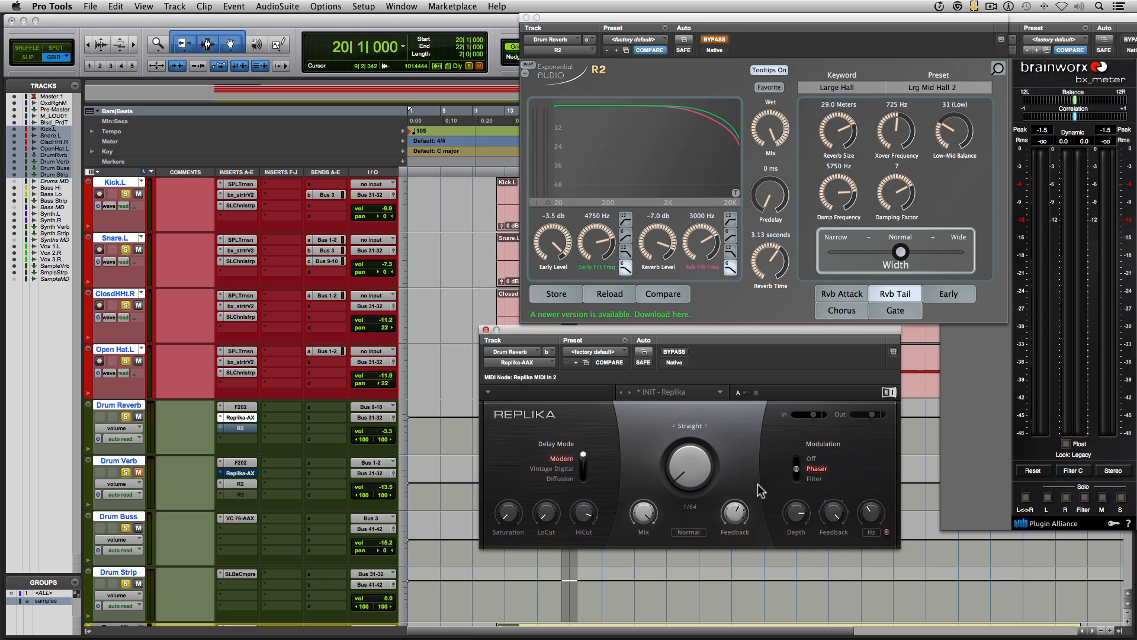
key(space)
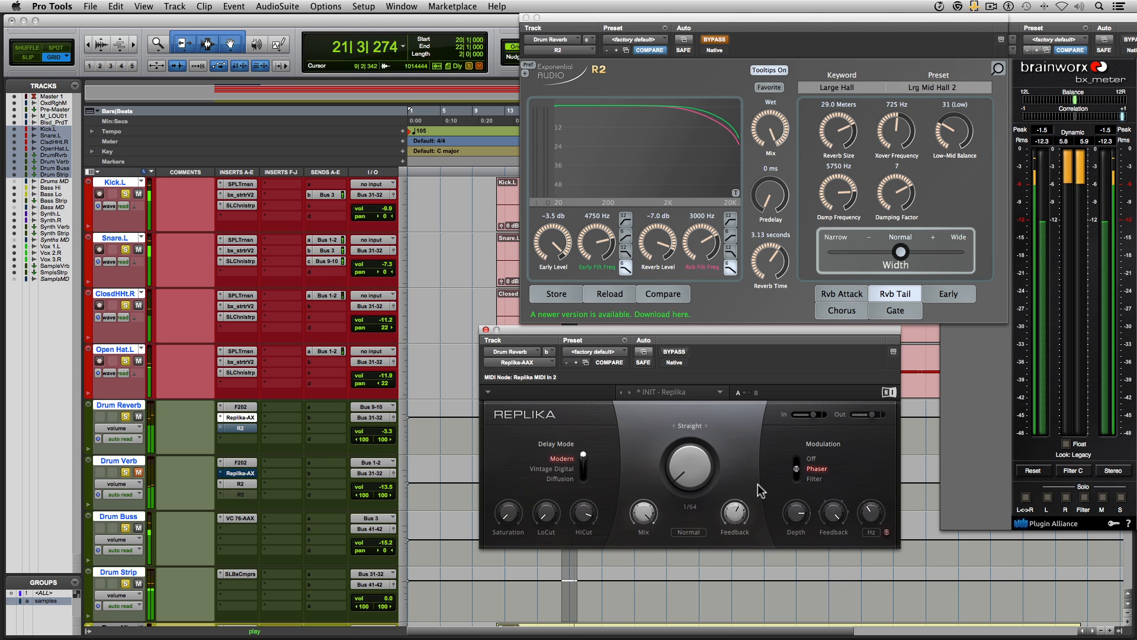
key(space)
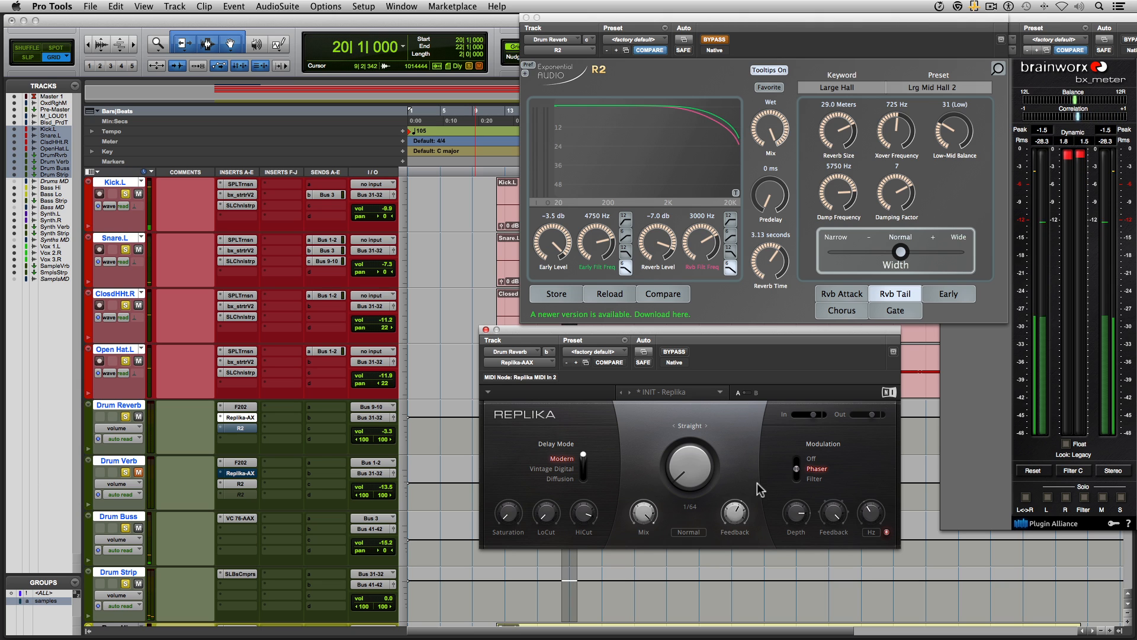
click(715, 39)
key(space)
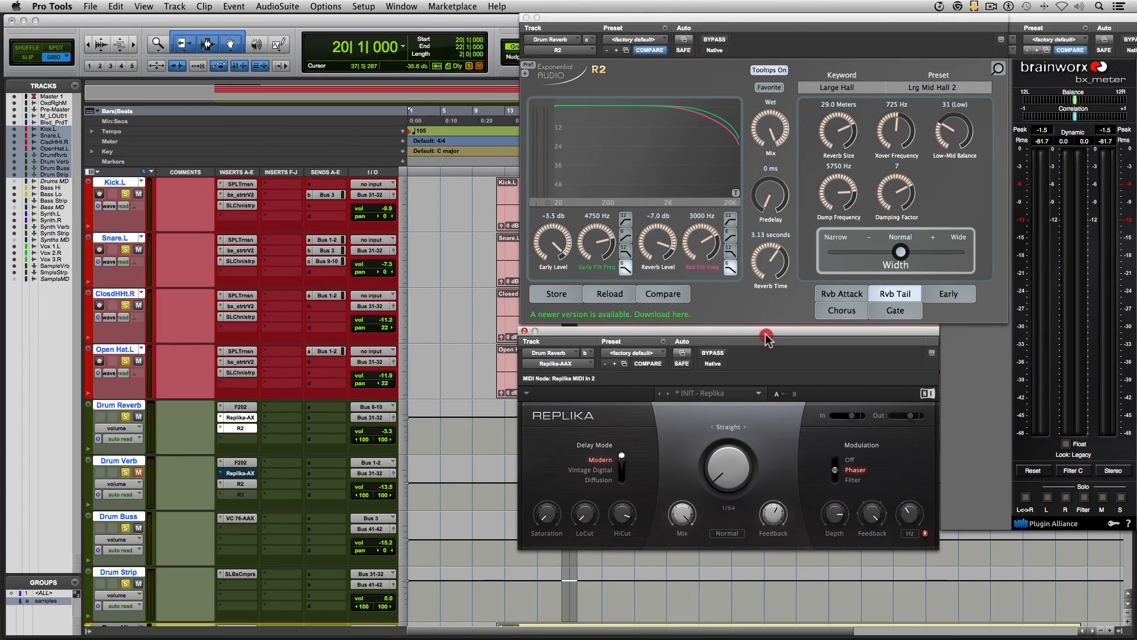
Align the Replika plug-in window directly below the R2 window.
drag(766, 337, 768, 335)
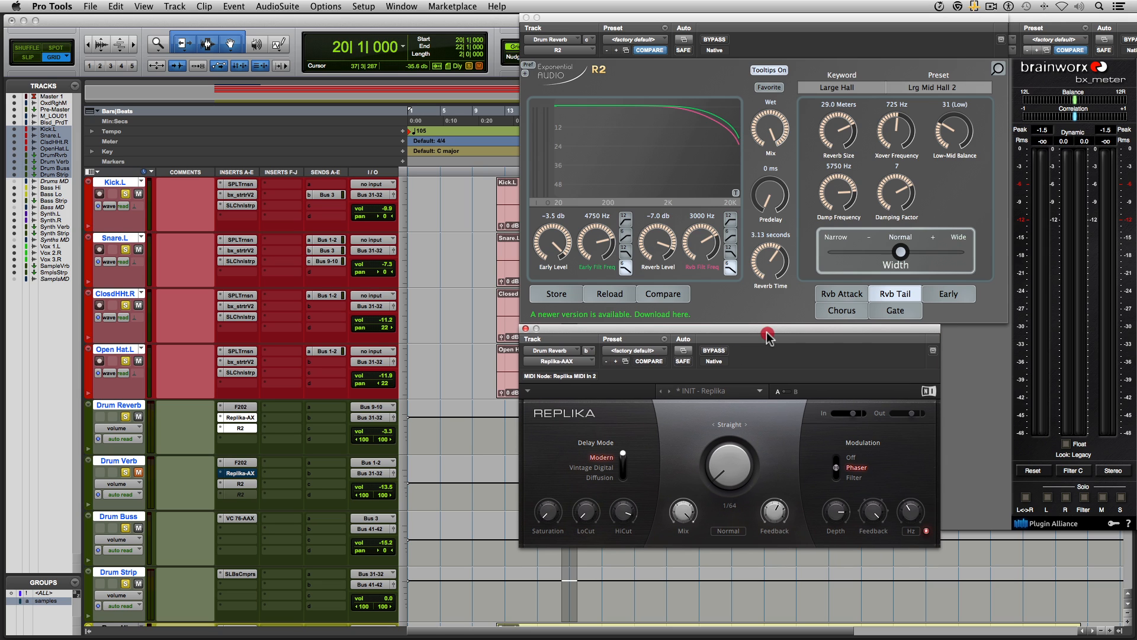